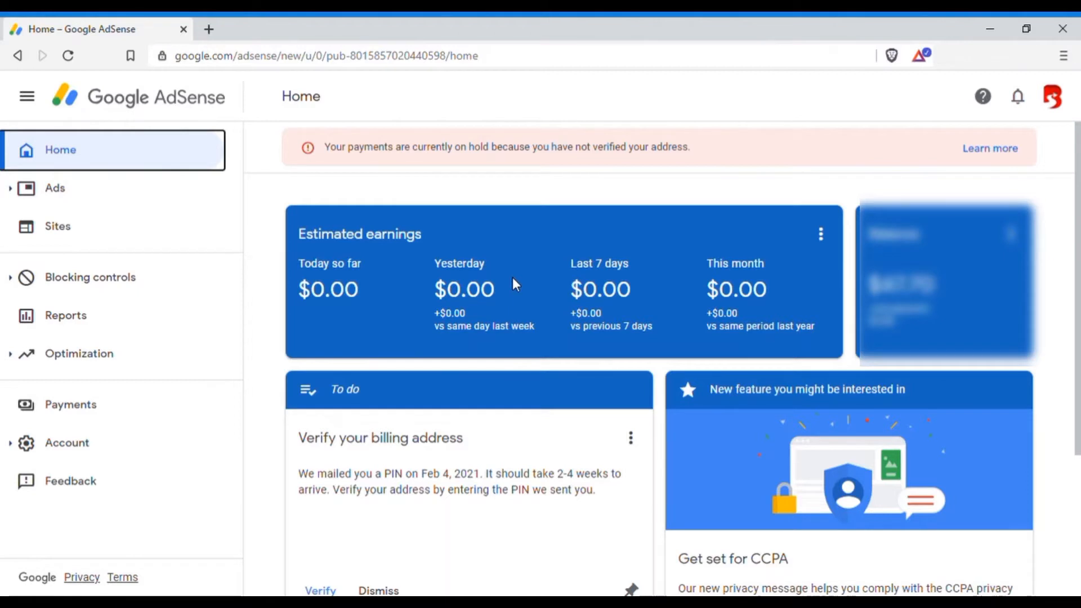
Open the tax info management for Payments and start adding United States tax info.
click(76, 410)
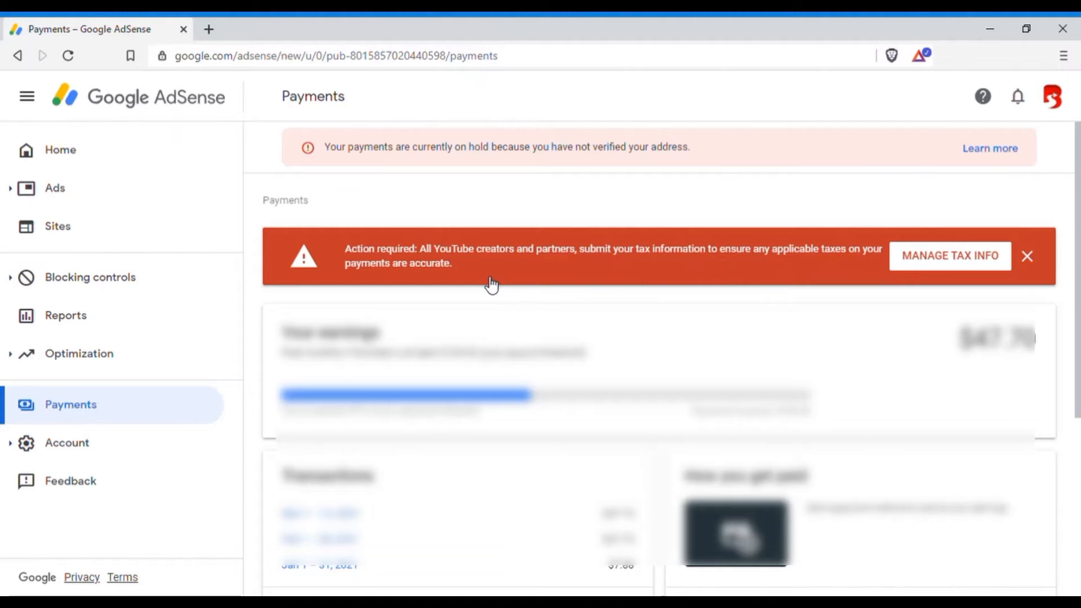
click(956, 259)
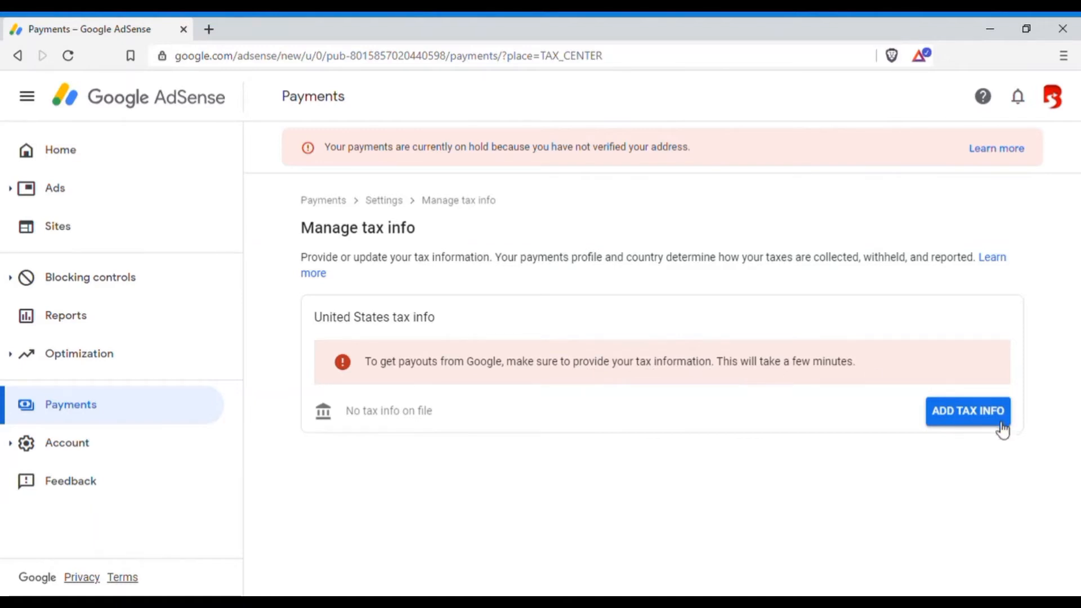
click(981, 417)
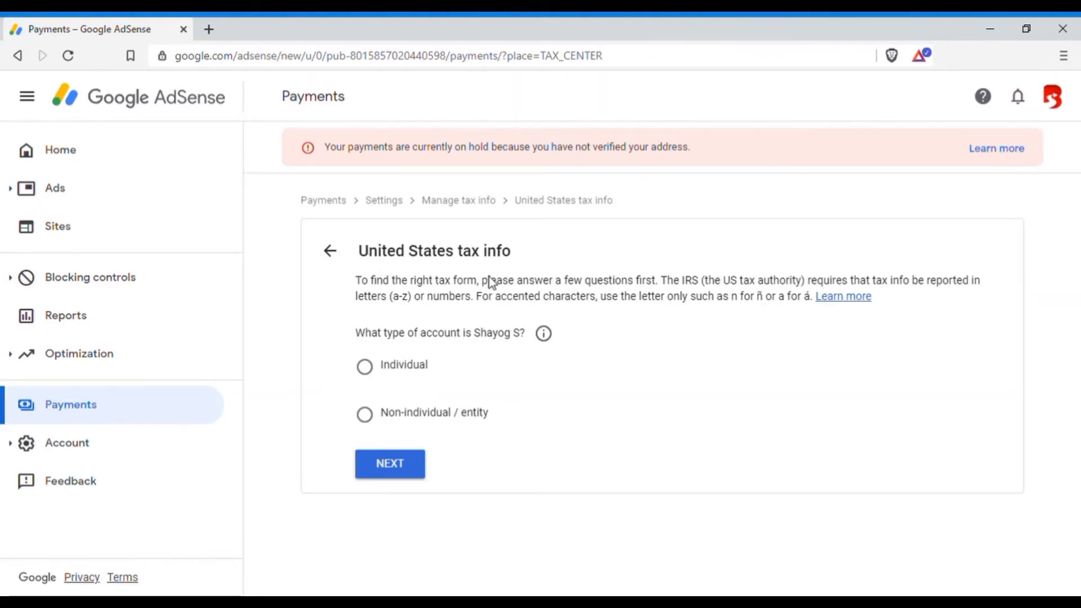
Set the account type to Individual, consult the explanation of account types, and continue to the residency question.
drag(472, 334, 520, 337)
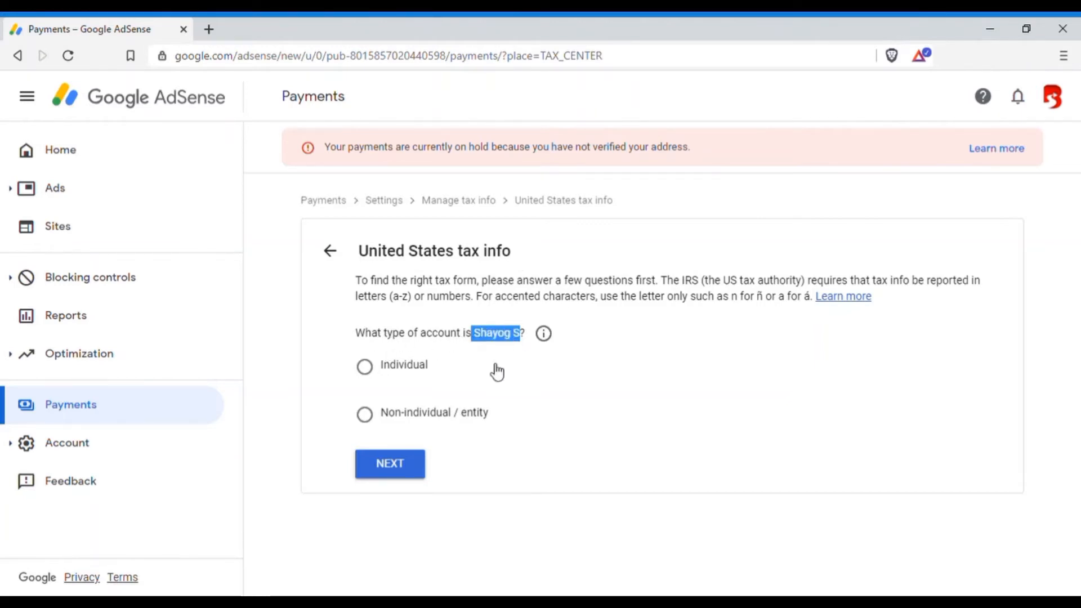
click(373, 376)
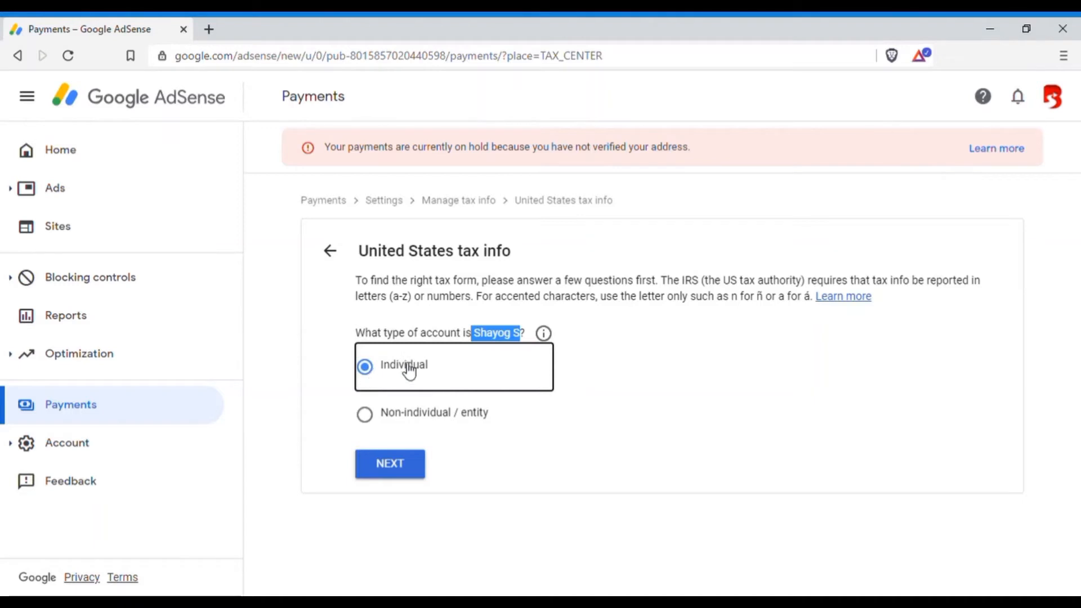
click(627, 366)
click(544, 333)
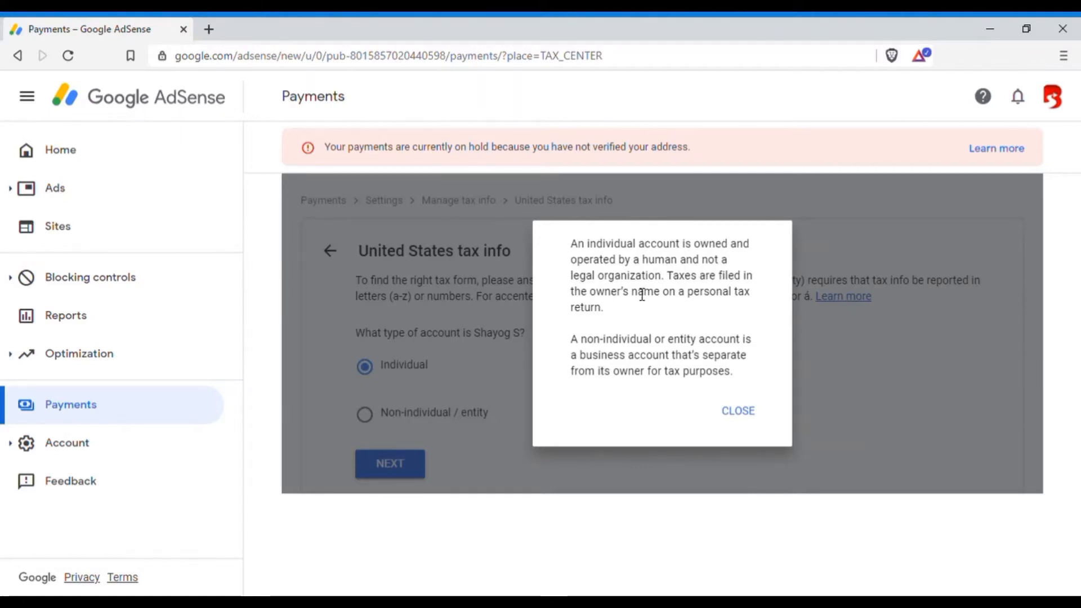
click(748, 416)
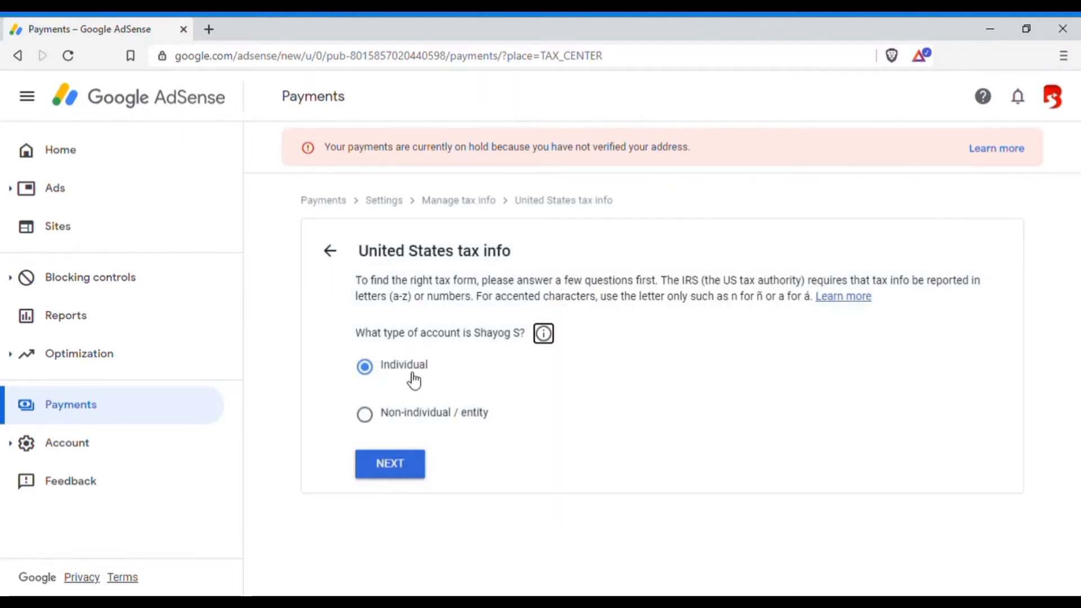
click(416, 478)
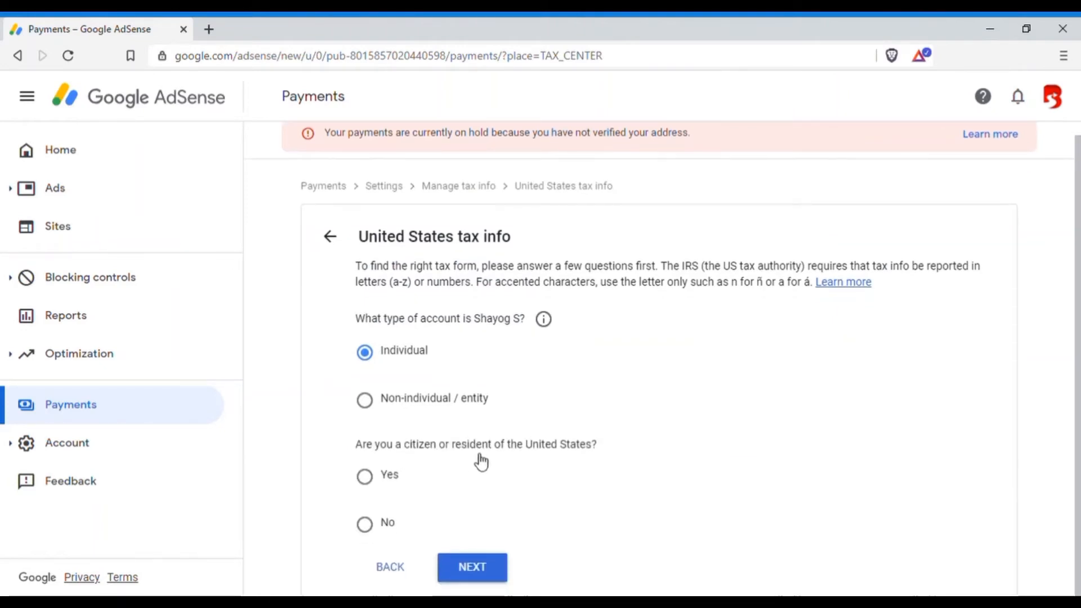
Answer No to being a US citizen or resident, choose the W-8BEN form type and start that form.
click(371, 524)
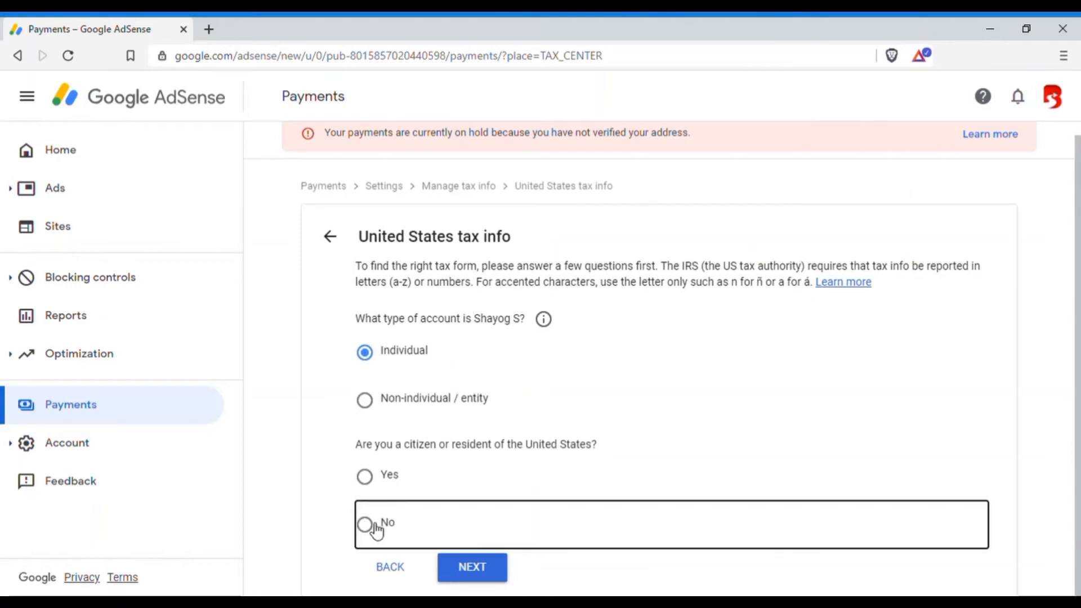
click(491, 579)
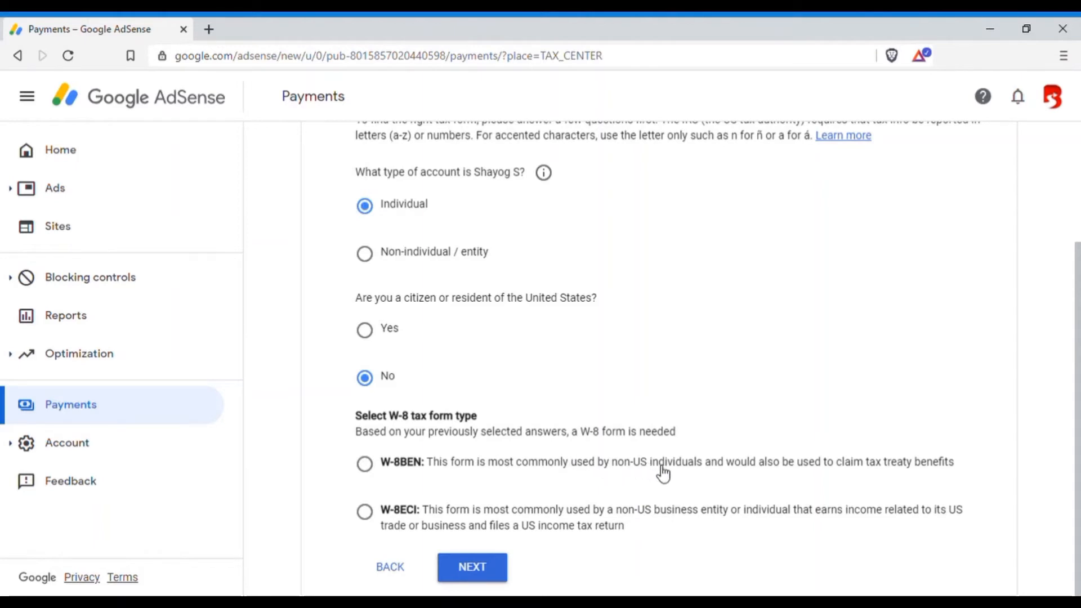
click(365, 465)
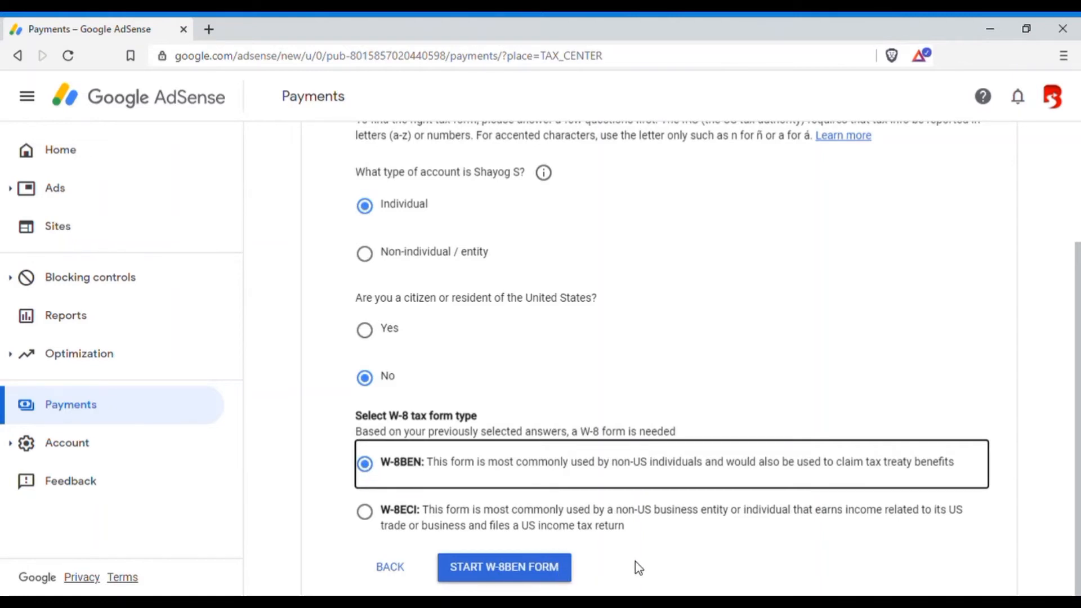
click(525, 575)
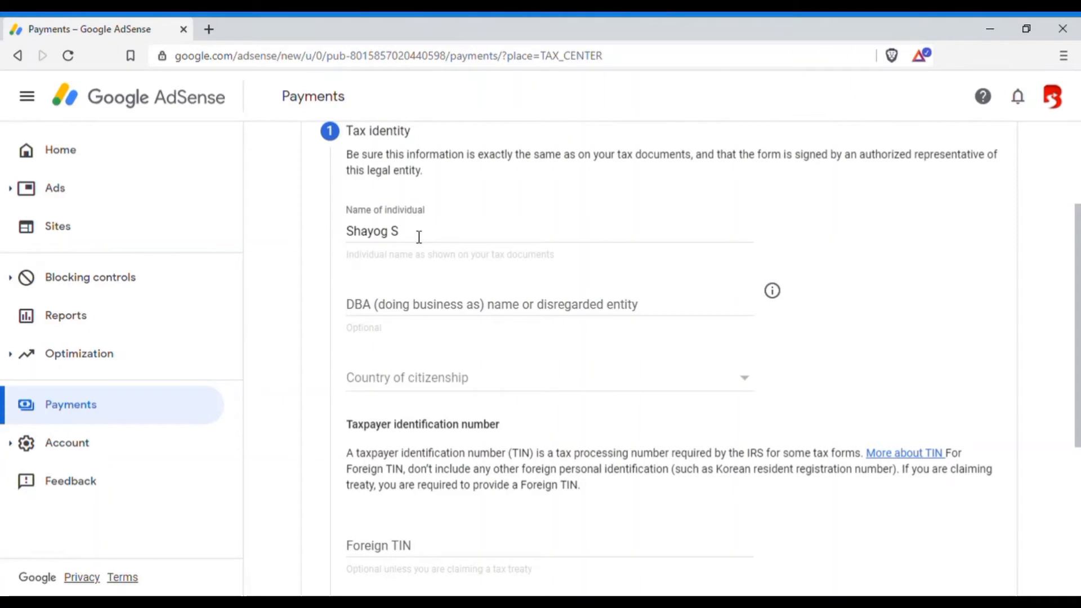
scroll(419, 236, up, 2)
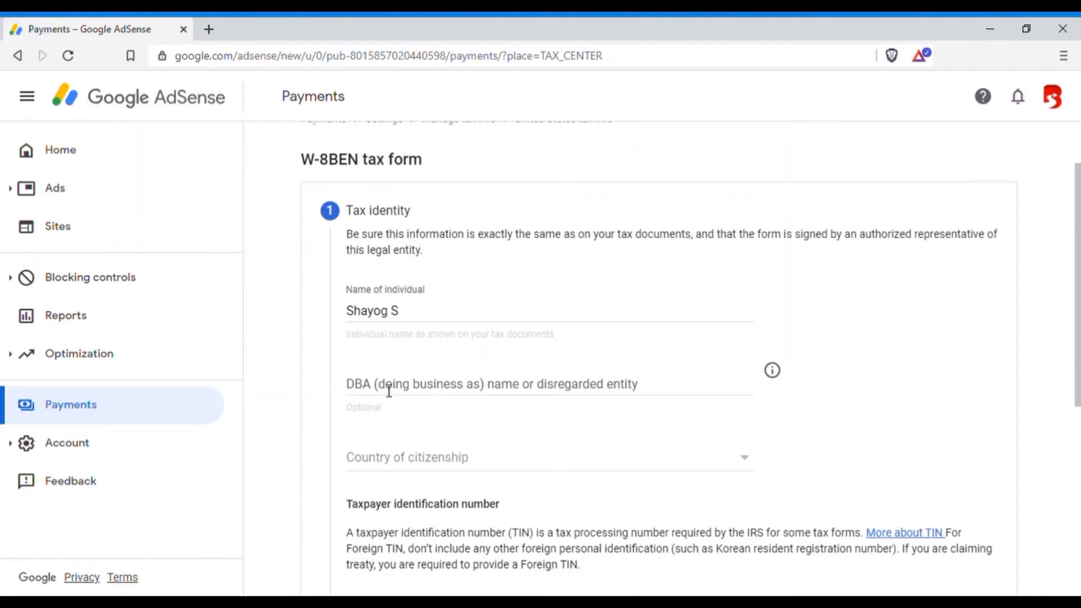
click(524, 393)
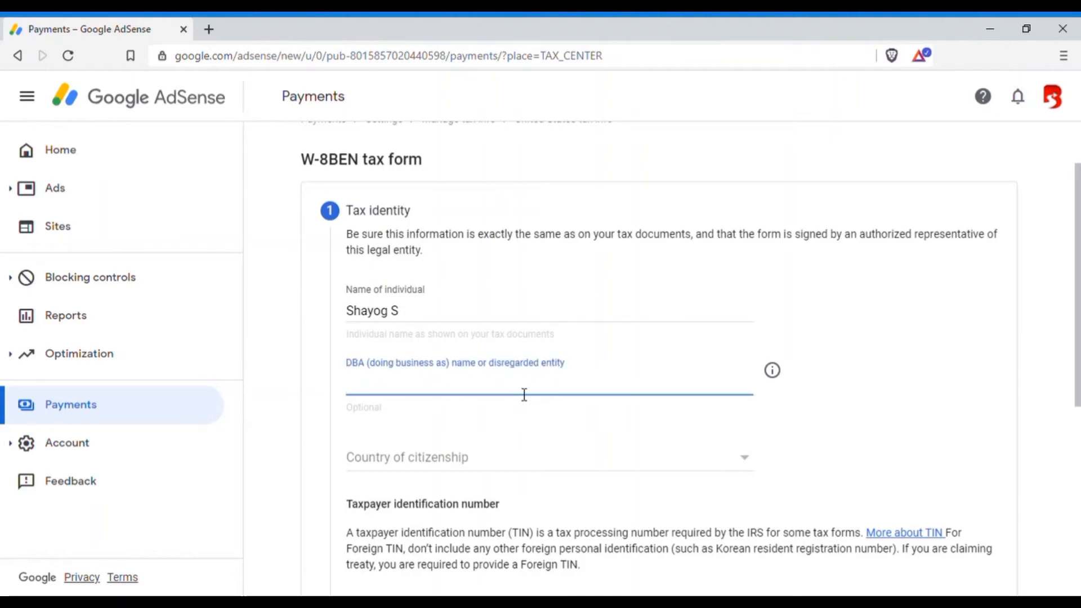
text(Shayog S)
key(ctrl+a)
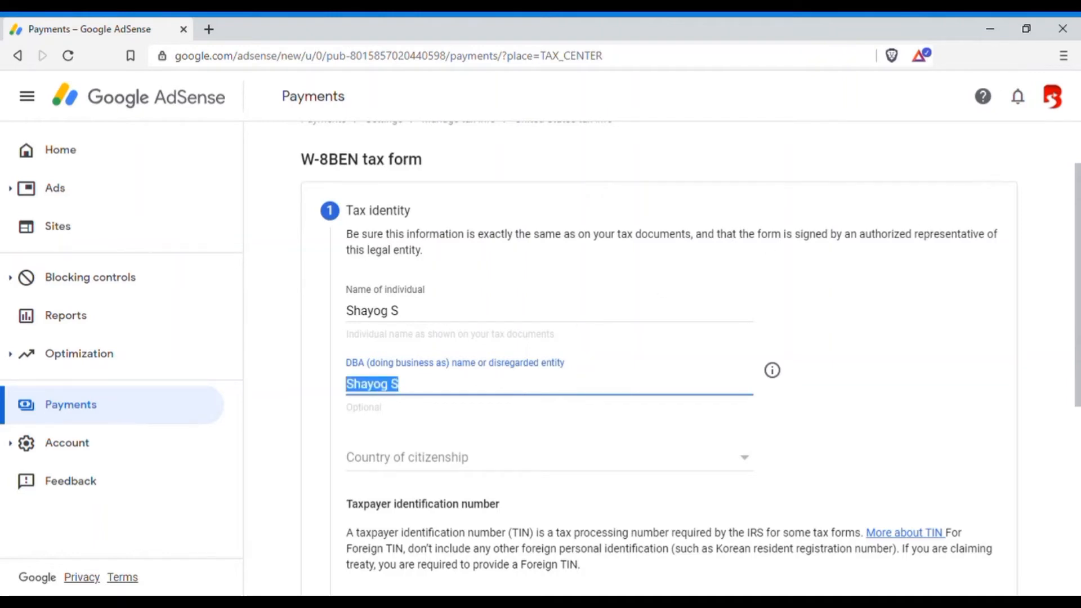
click(461, 393)
drag(415, 393, 345, 394)
key(BackSpace)
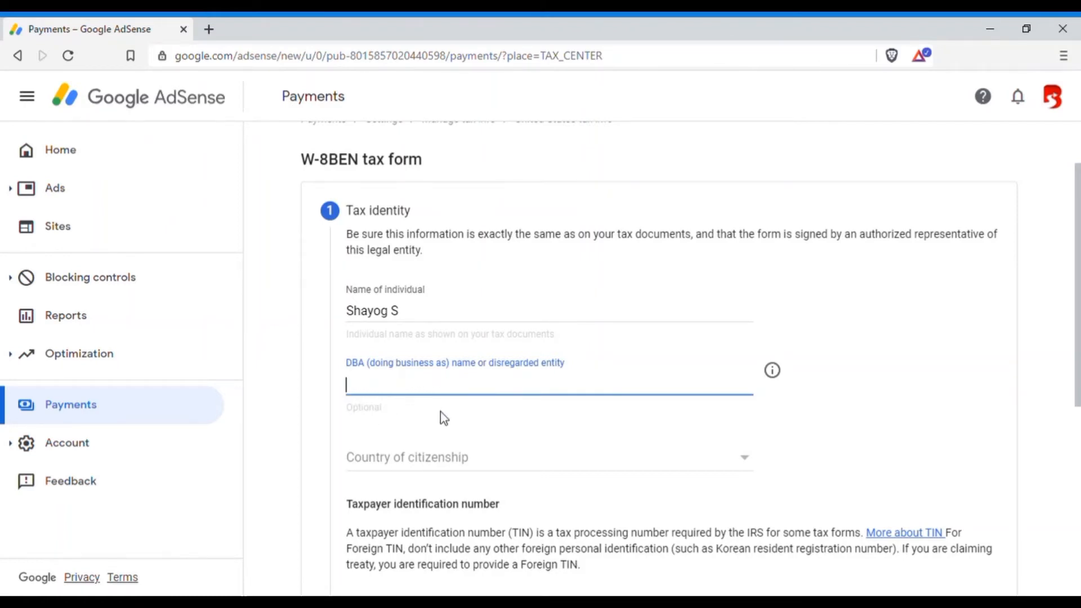
key(Tab)
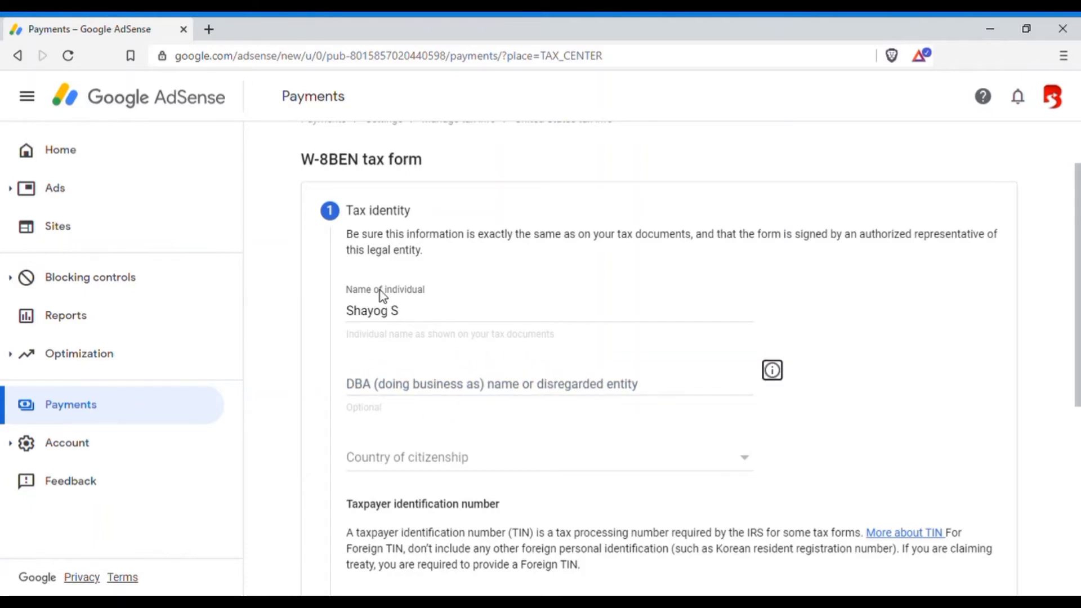
Set the country of citizenship in the tax identity section to India.
drag(409, 320, 355, 315)
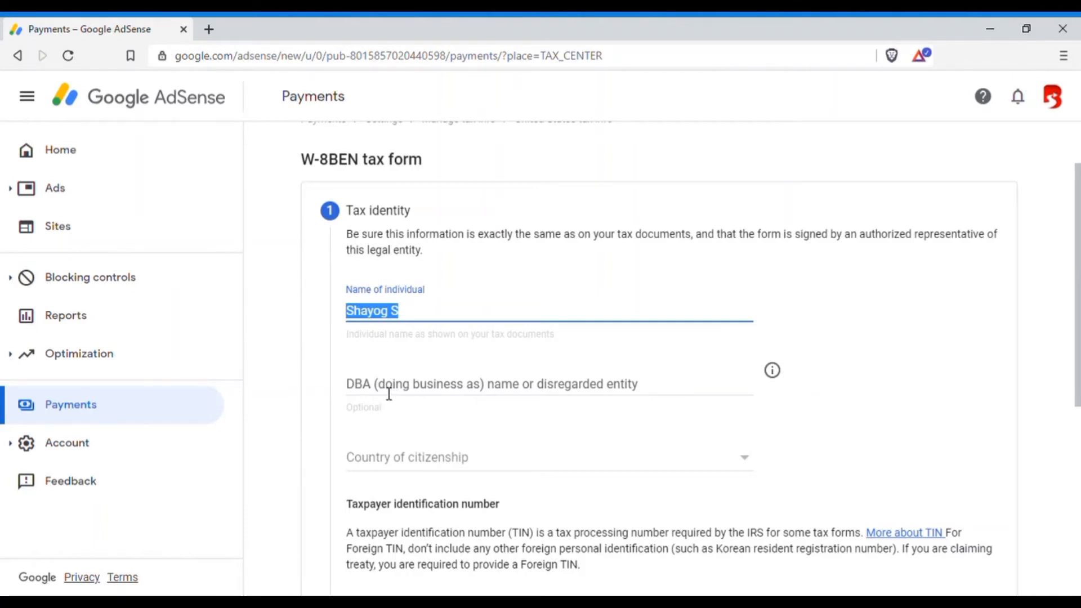
scroll(389, 393, down, 1)
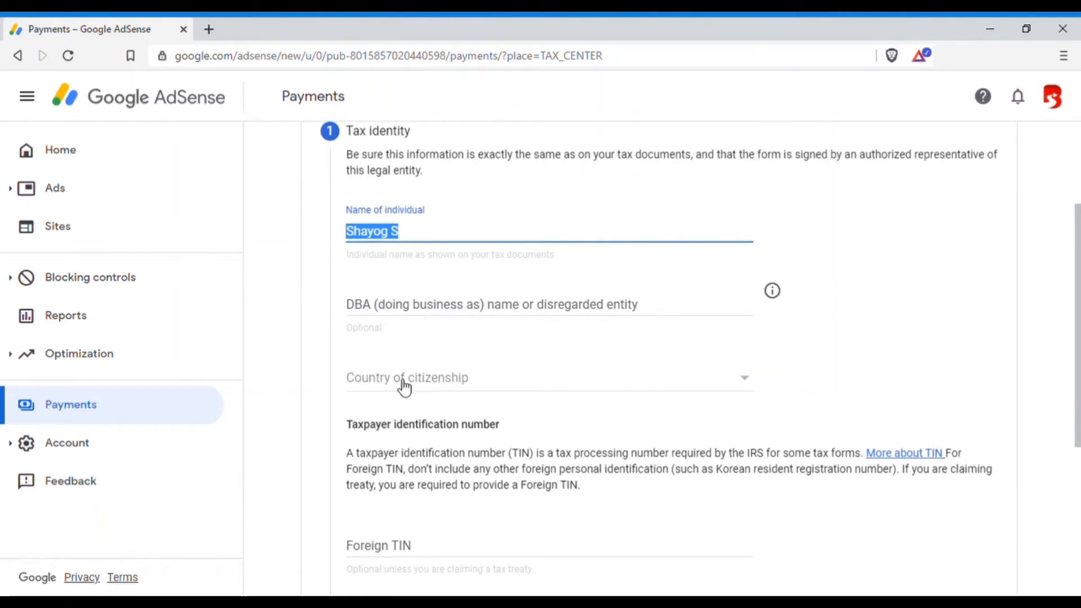
click(405, 388)
scroll(400, 415, down, 10)
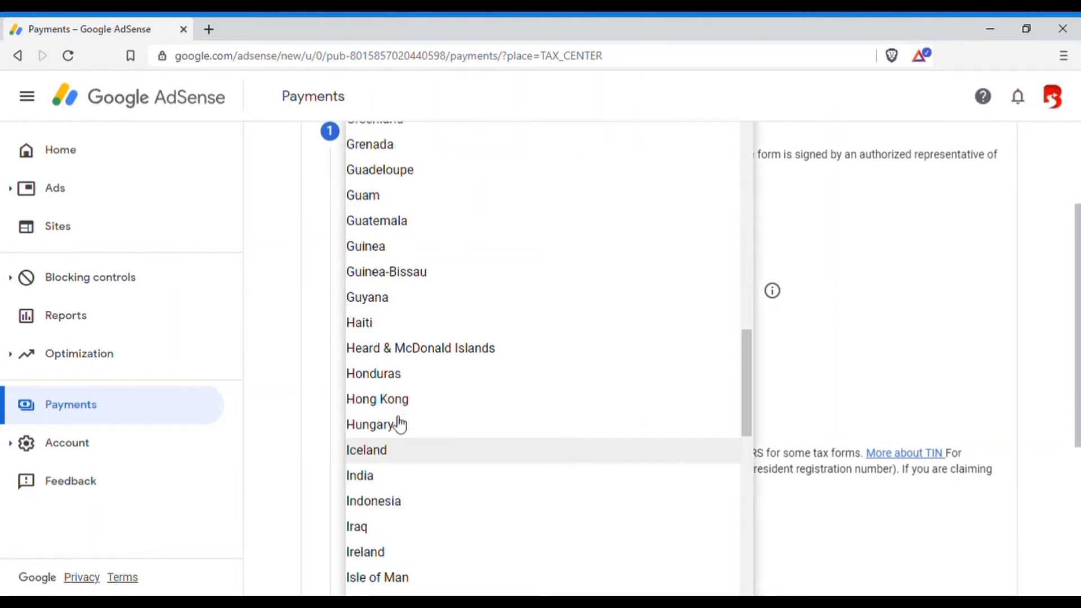
click(407, 477)
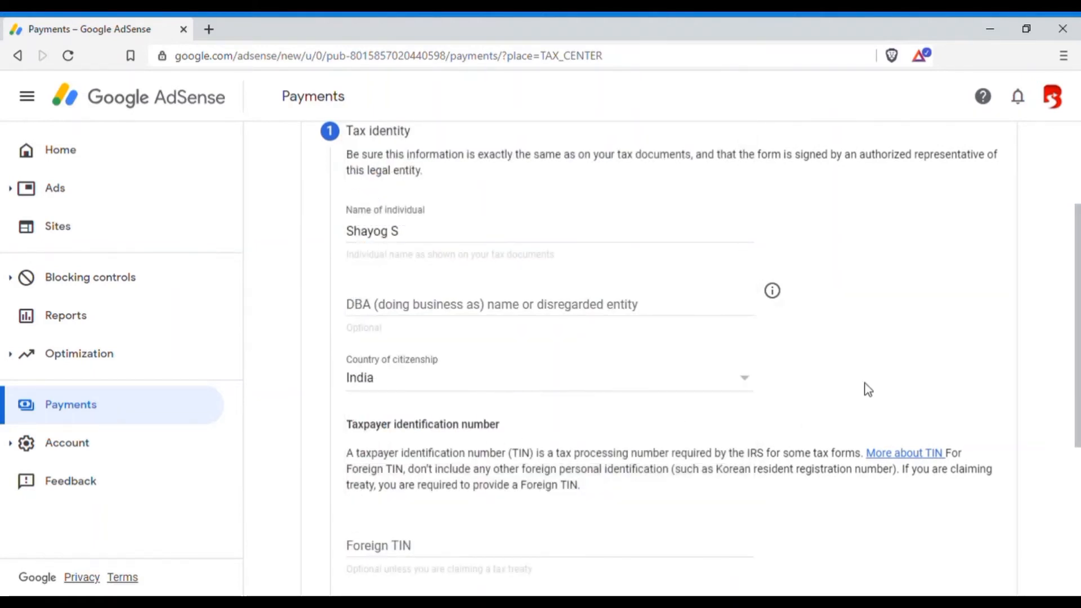
Enter the foreign taxpayer identification number, leave the US ITIN or SSN empty, and continue to the address section.
scroll(868, 389, down, 3)
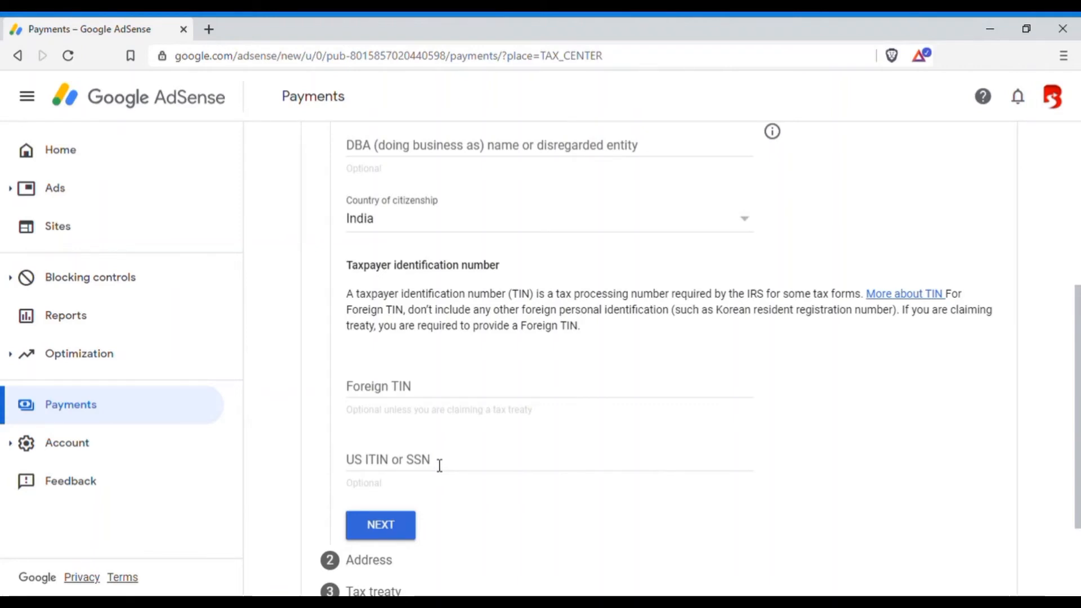
click(392, 392)
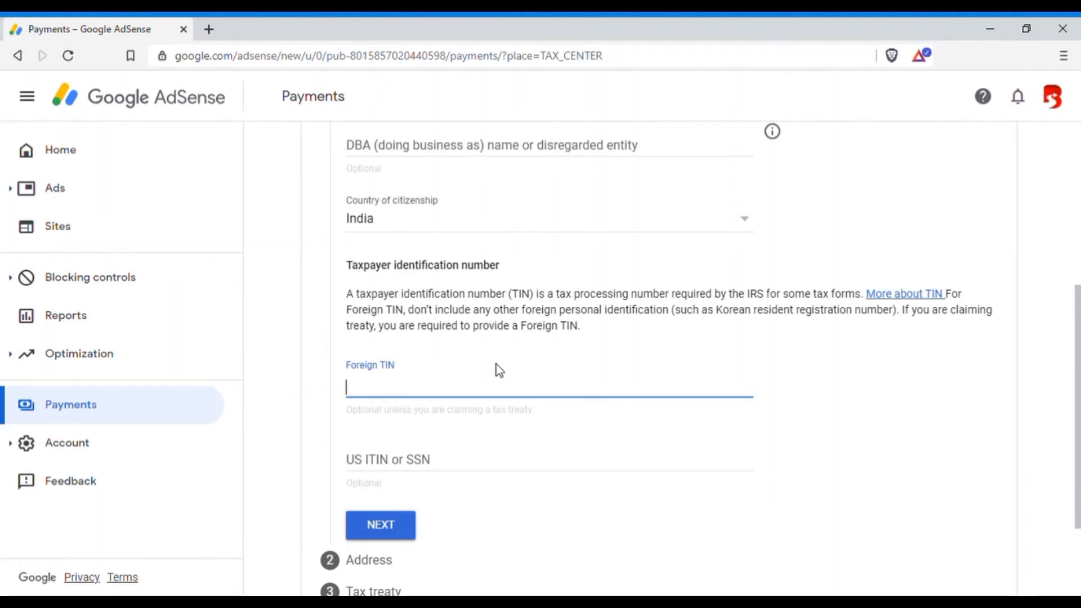
text(XXXXXXXXX)
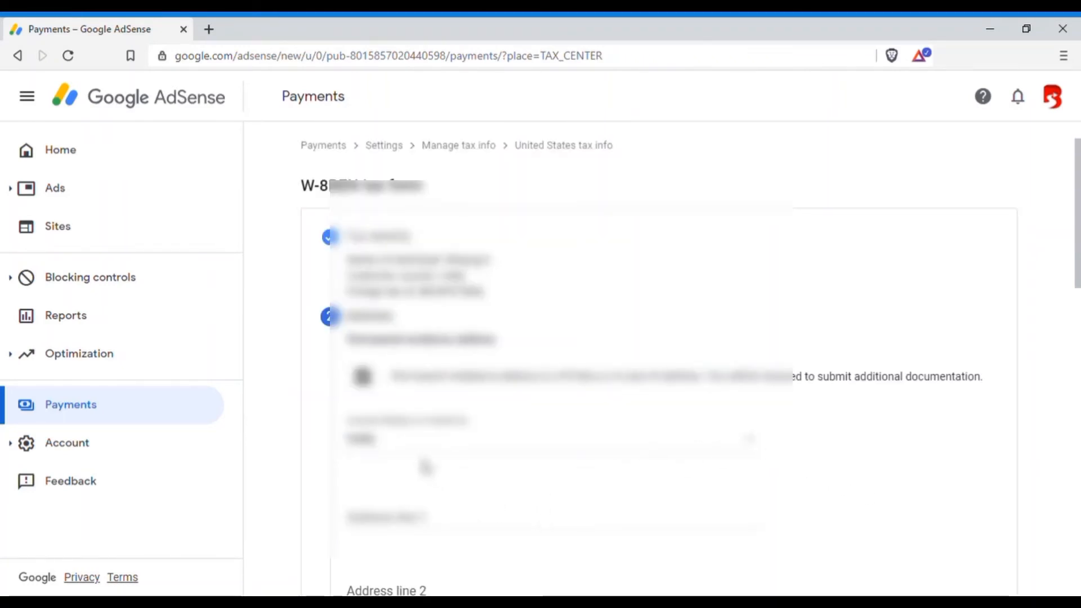
Fill in address line 1 of the permanent residence address with the house number and street.
scroll(428, 470, down, 1)
click(395, 447)
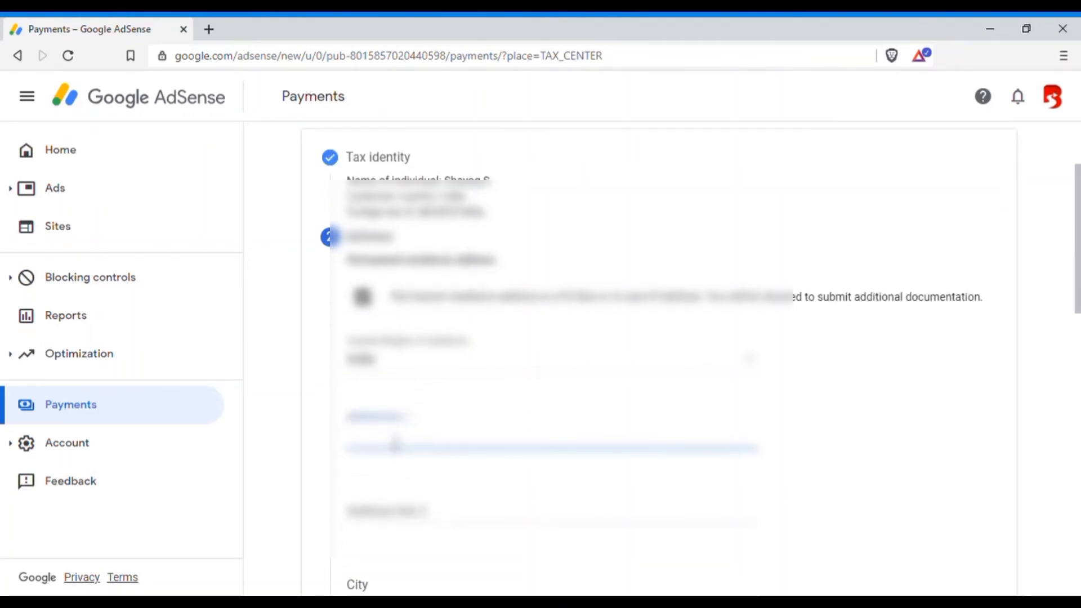
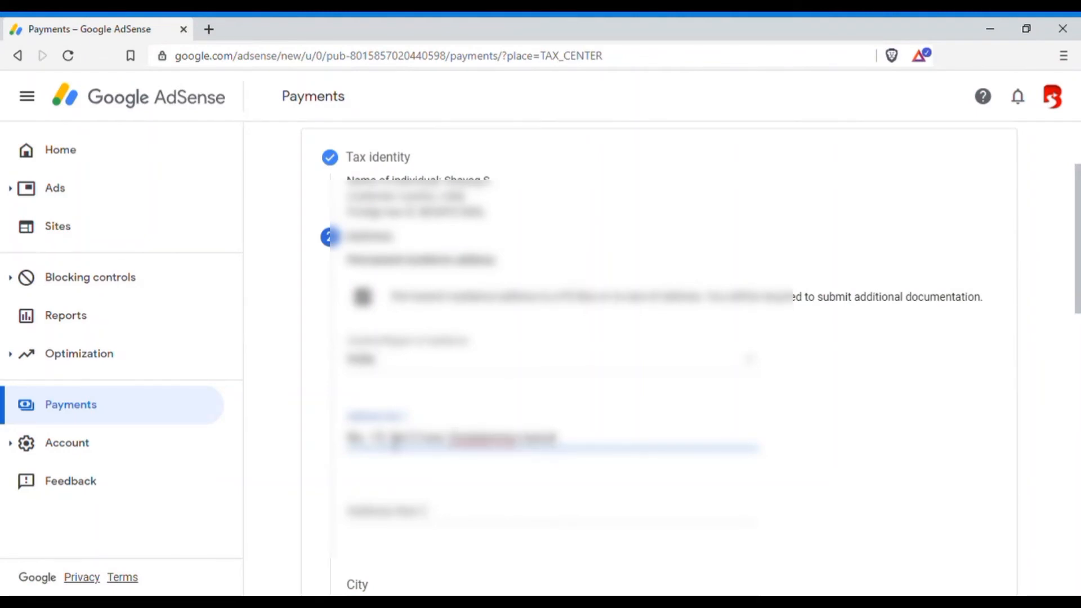
Fill in address line 2 of the permanent residence address with the locality and road.
key(Tab)
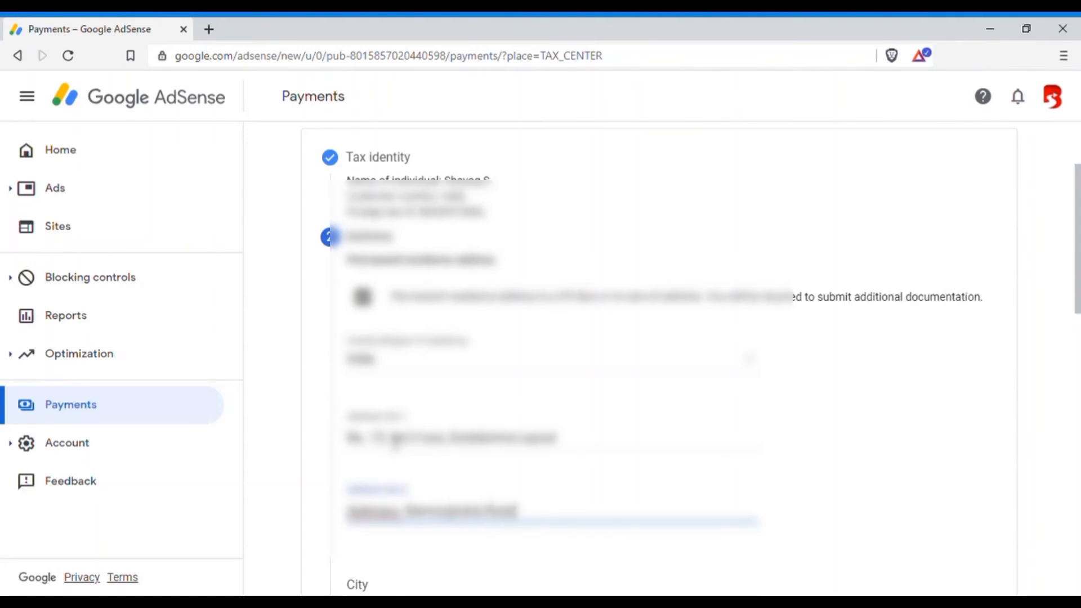
Enter the city and the pincode of the permanent residence address.
scroll(396, 444, down, 1)
click(387, 513)
text(Ban)
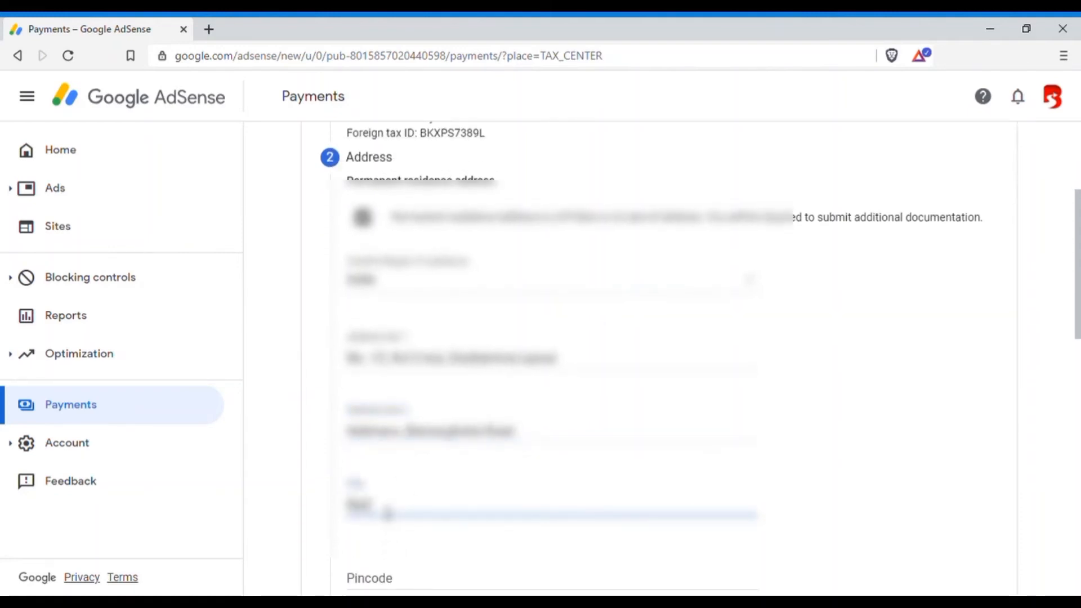
text(galore)
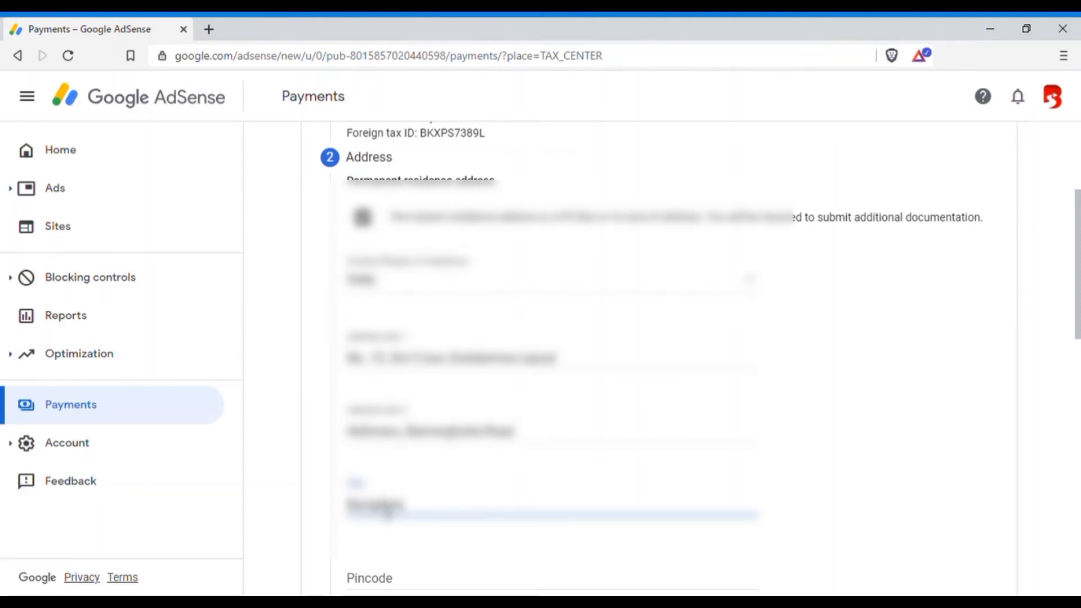
key(Tab)
text(560076)
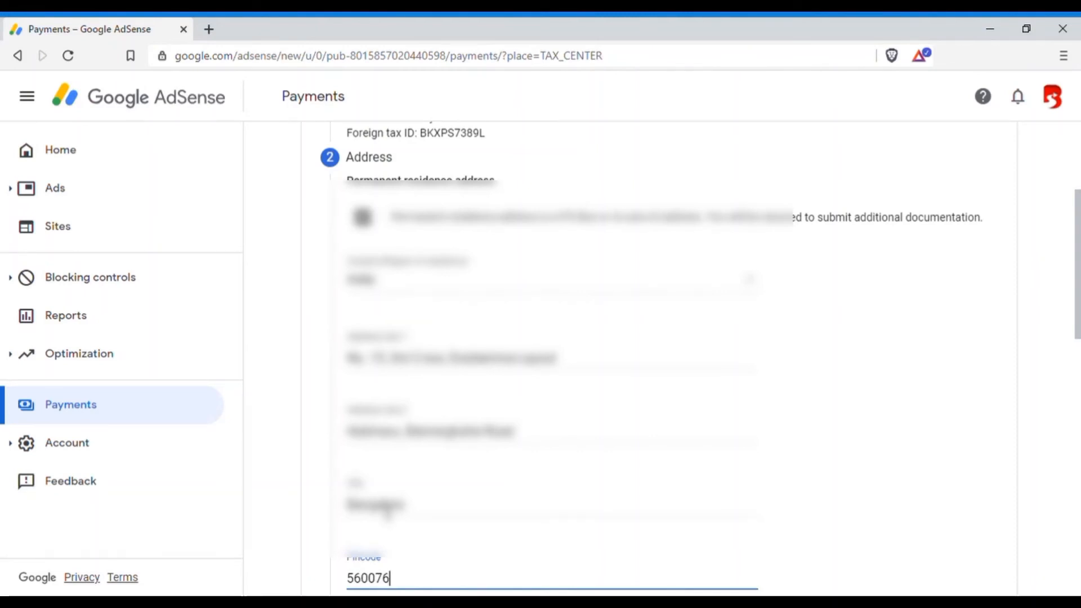
Complete the address section by choosing the state and marking the mailing address as the permanent residence address, and continue to the tax treaty.
scroll(377, 515, down, 4)
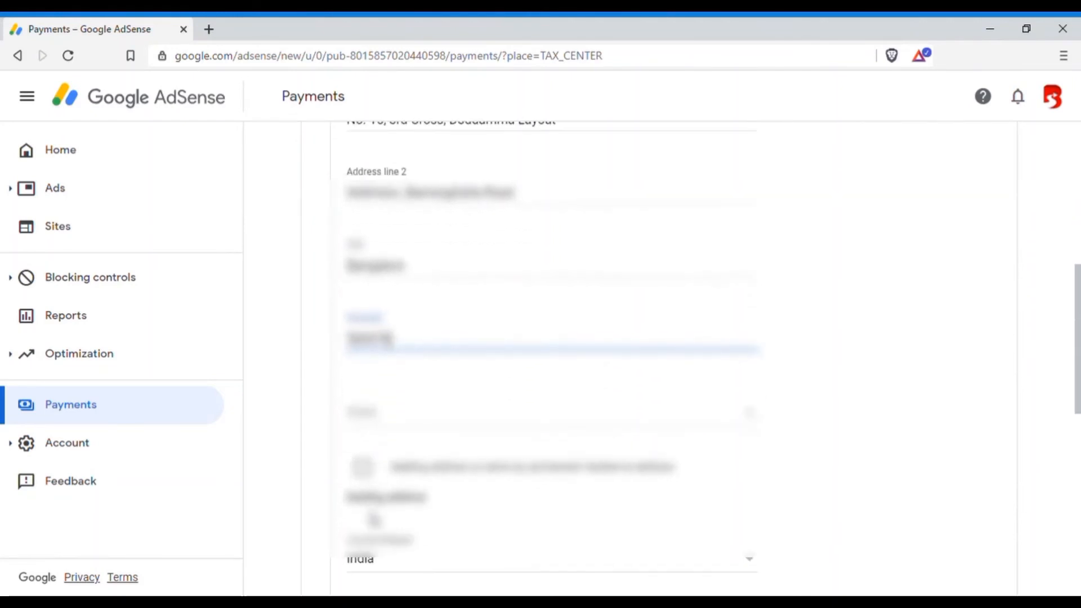
click(409, 419)
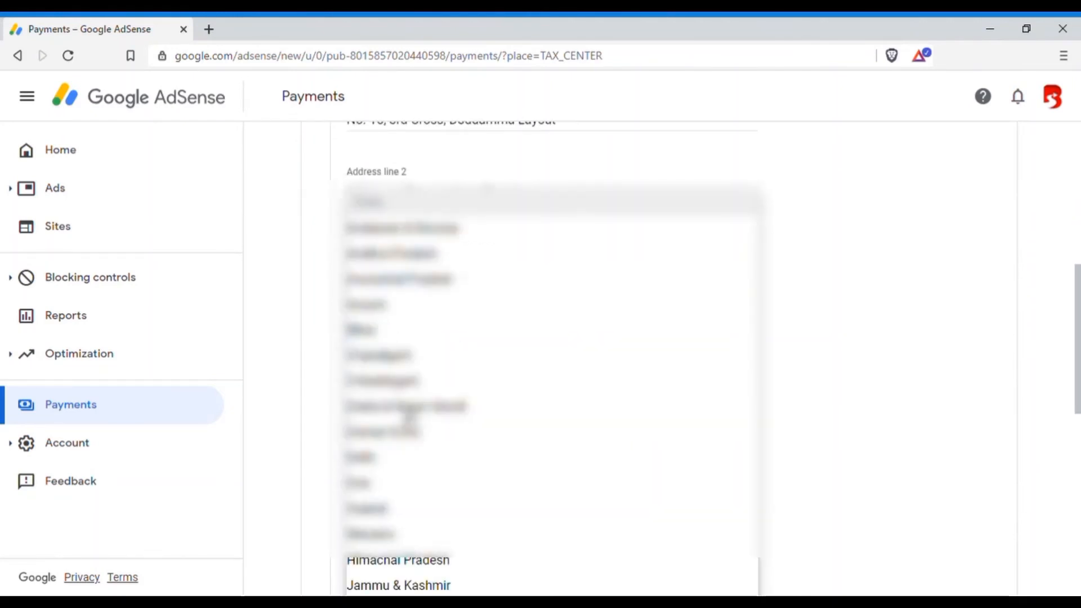
scroll(439, 415, down, 3)
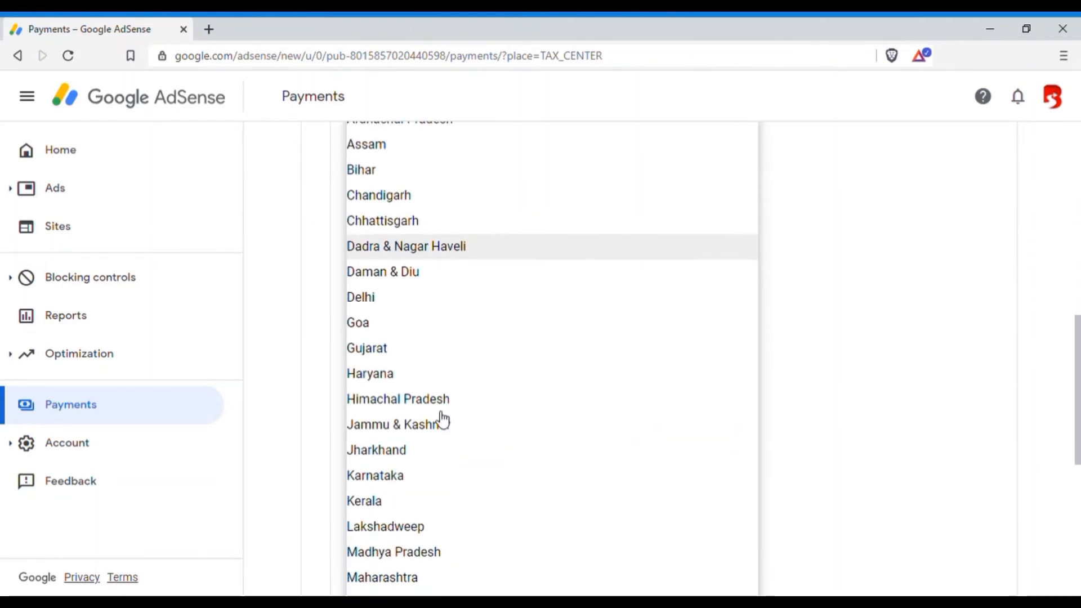
click(376, 478)
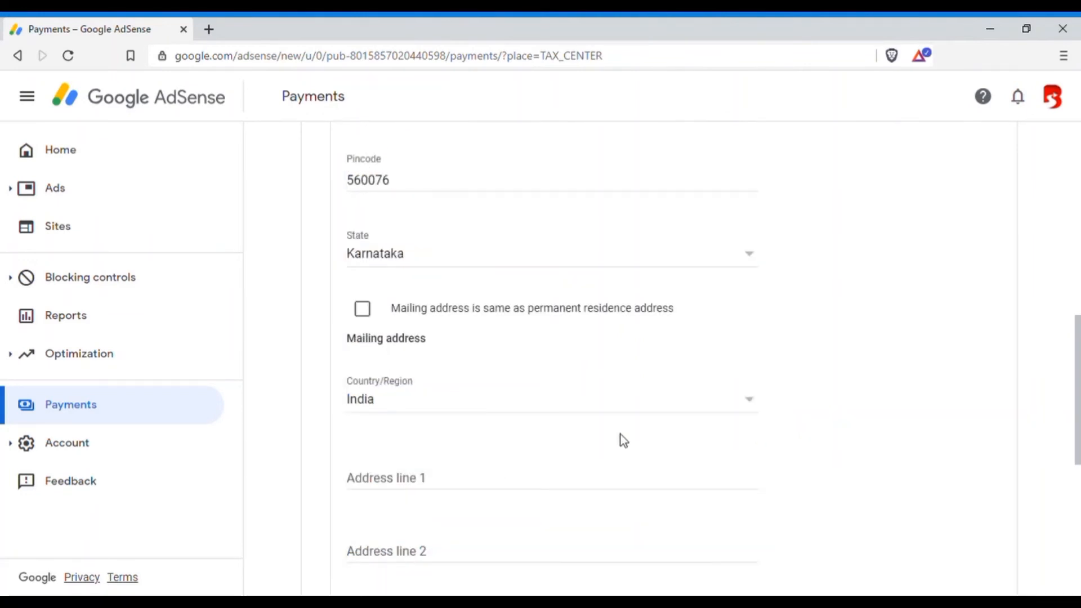
click(369, 316)
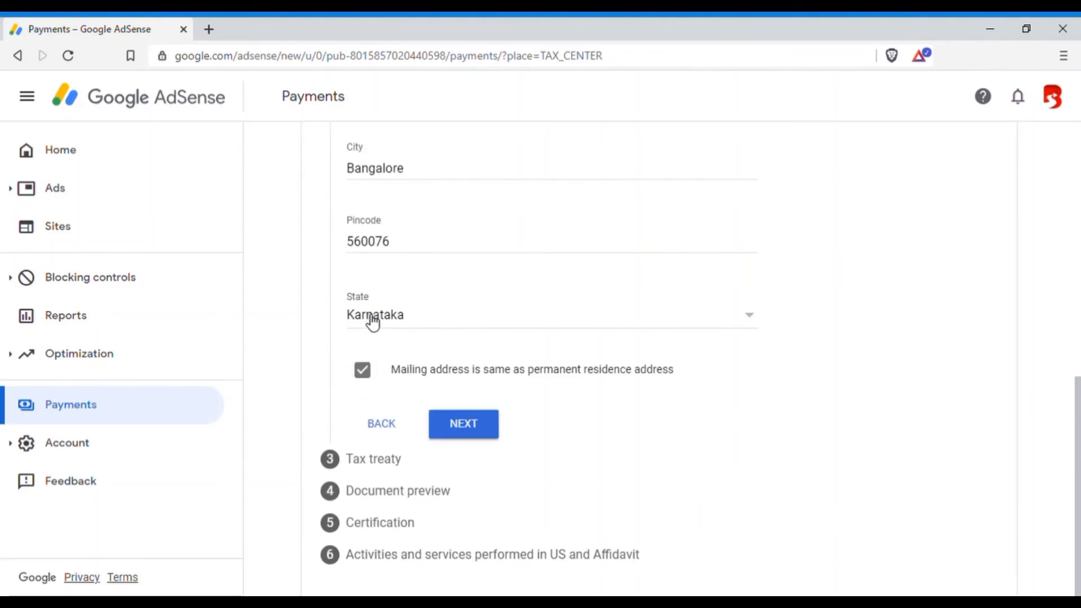
click(482, 437)
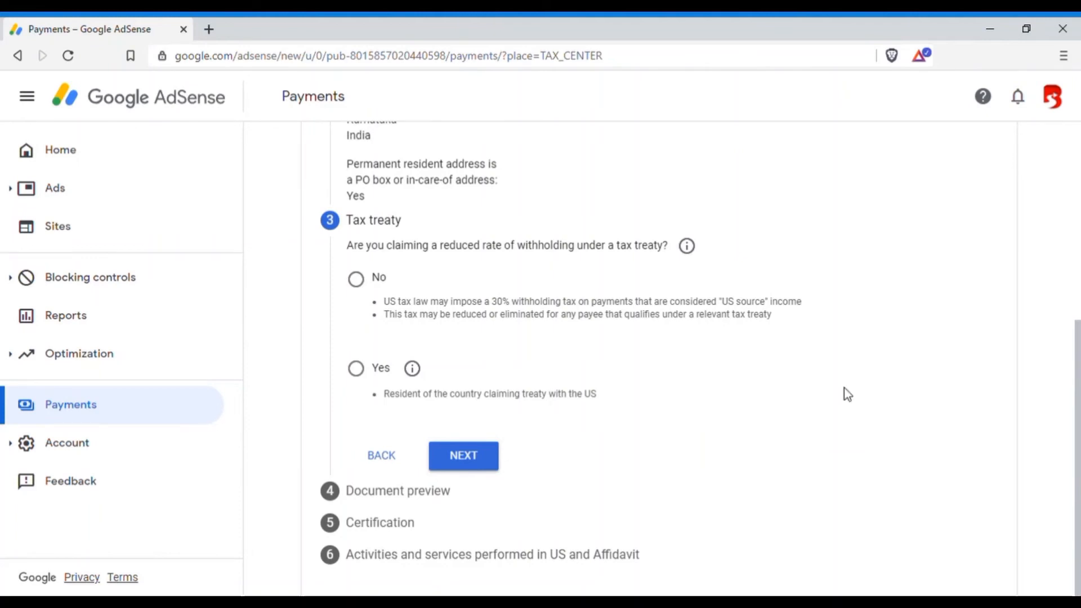
Claim a reduced rate of withholding under a tax treaty as a resident of the treaty country India.
drag(366, 221, 402, 232)
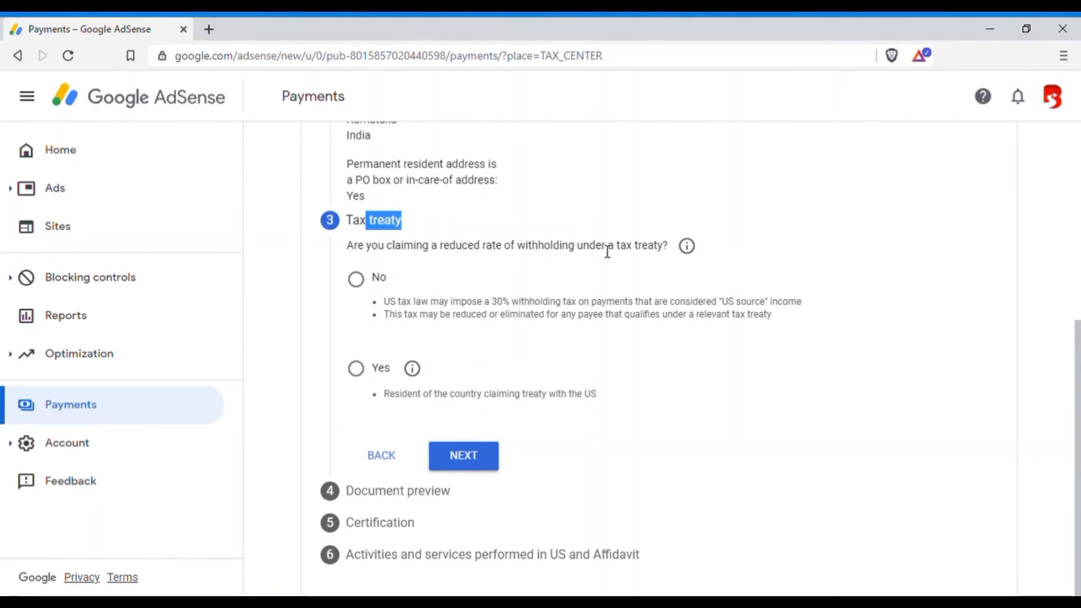
click(363, 378)
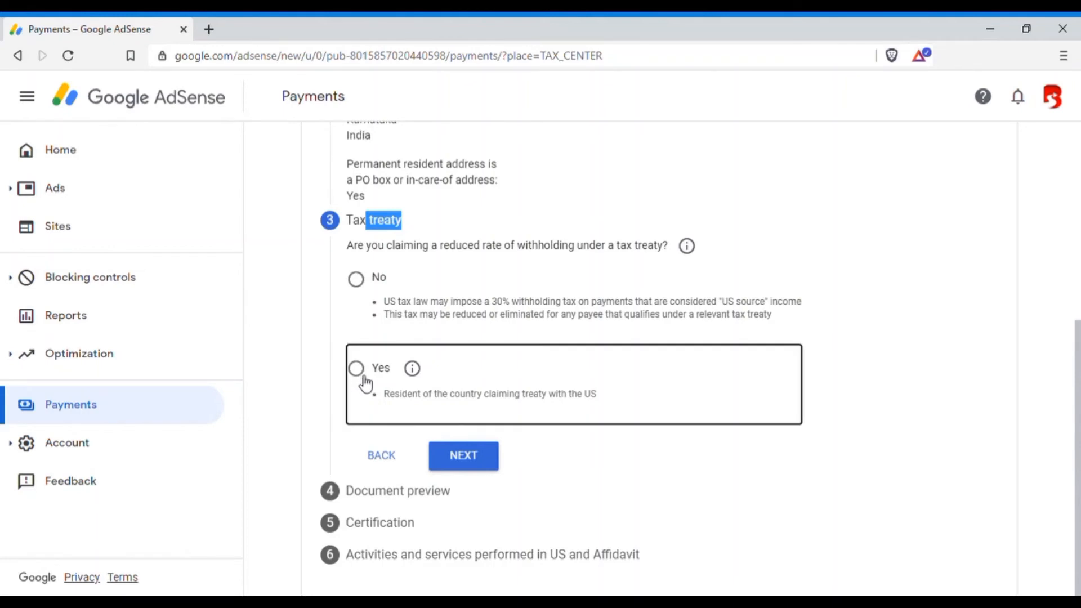
click(357, 373)
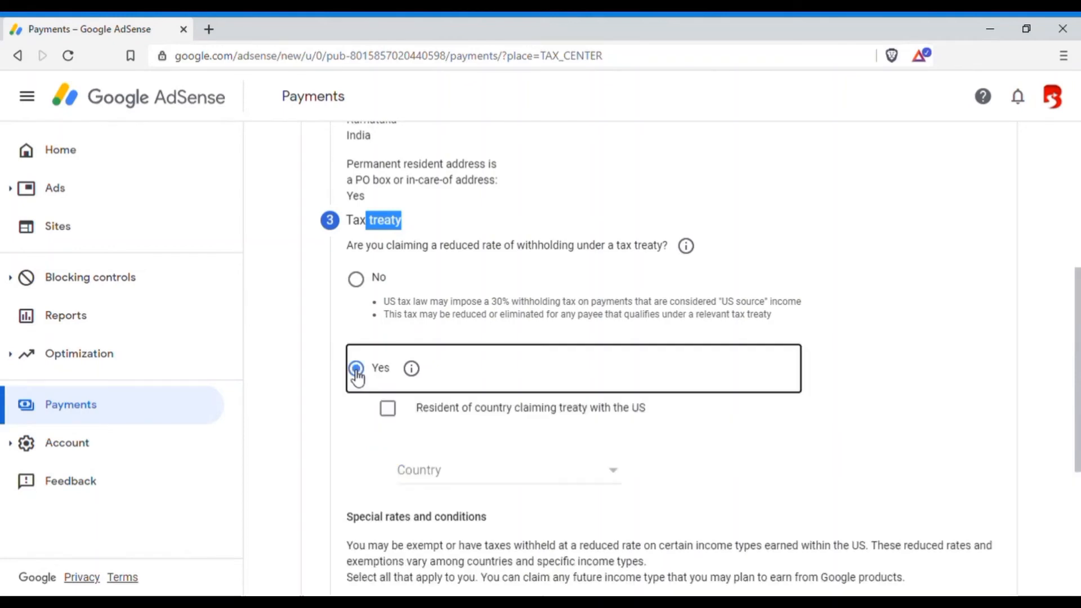
click(386, 411)
click(434, 473)
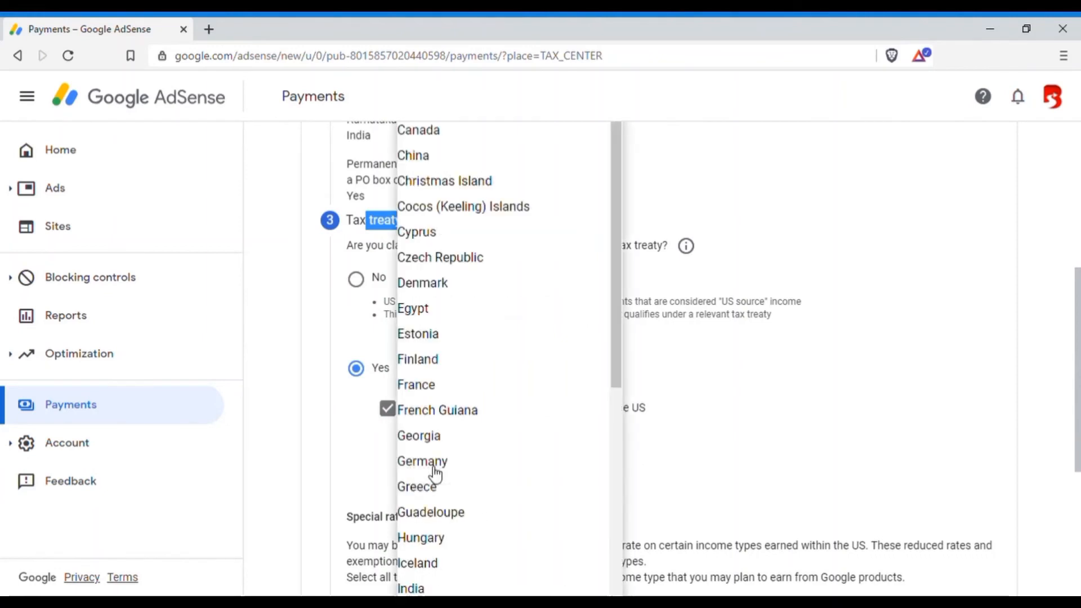
click(433, 588)
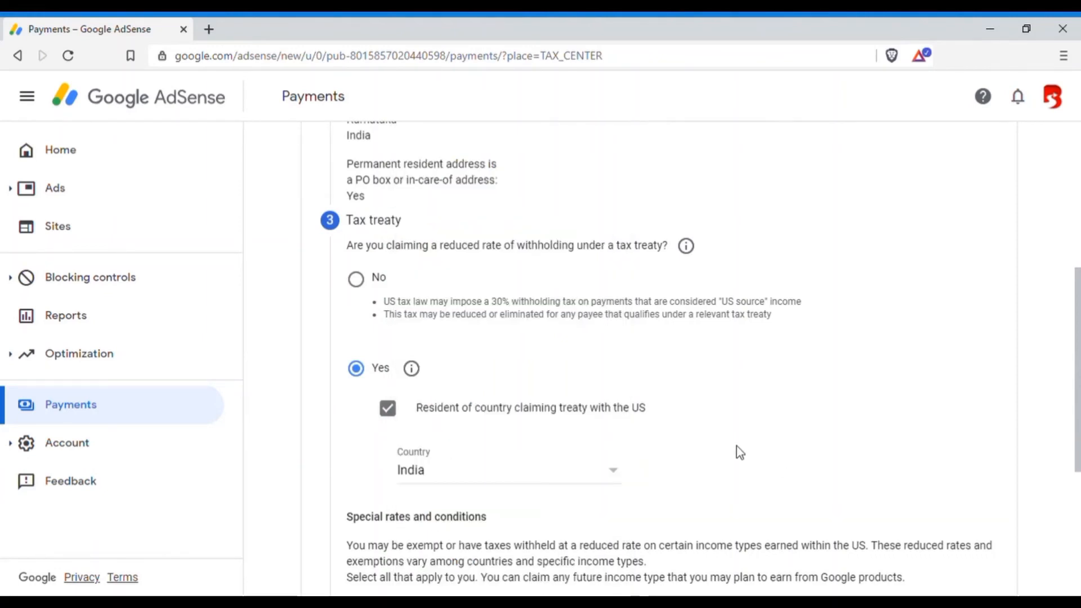
Claim the treaty rate for Services (AdSense) with Article 7 and paragraph 1, 0% (reduced rate), and confirm the reason for meeting the treaty terms.
scroll(739, 452, down, 3)
scroll(735, 448, down, 1)
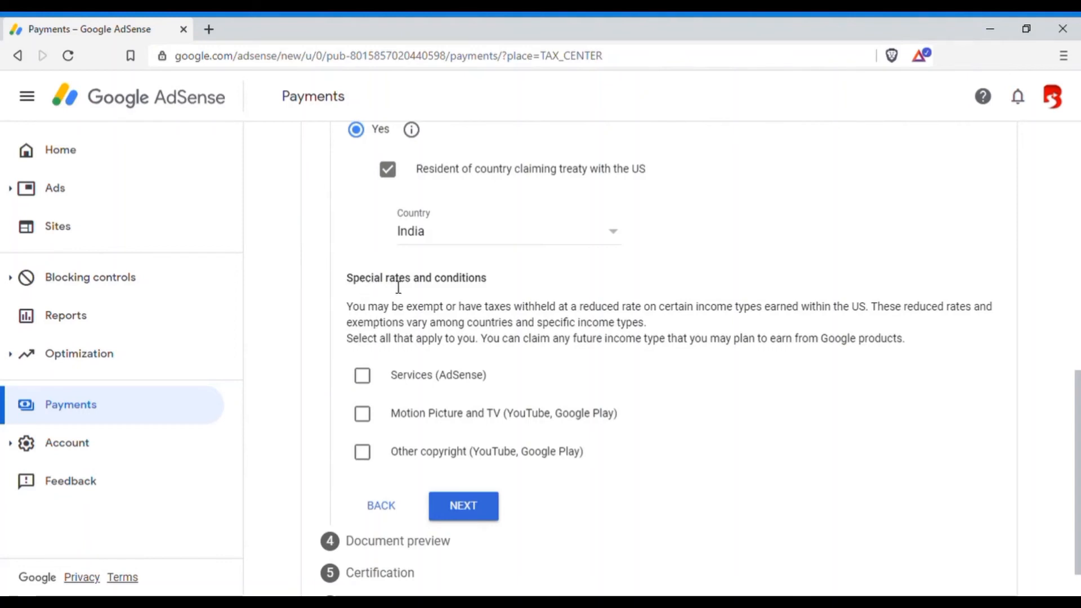
click(368, 383)
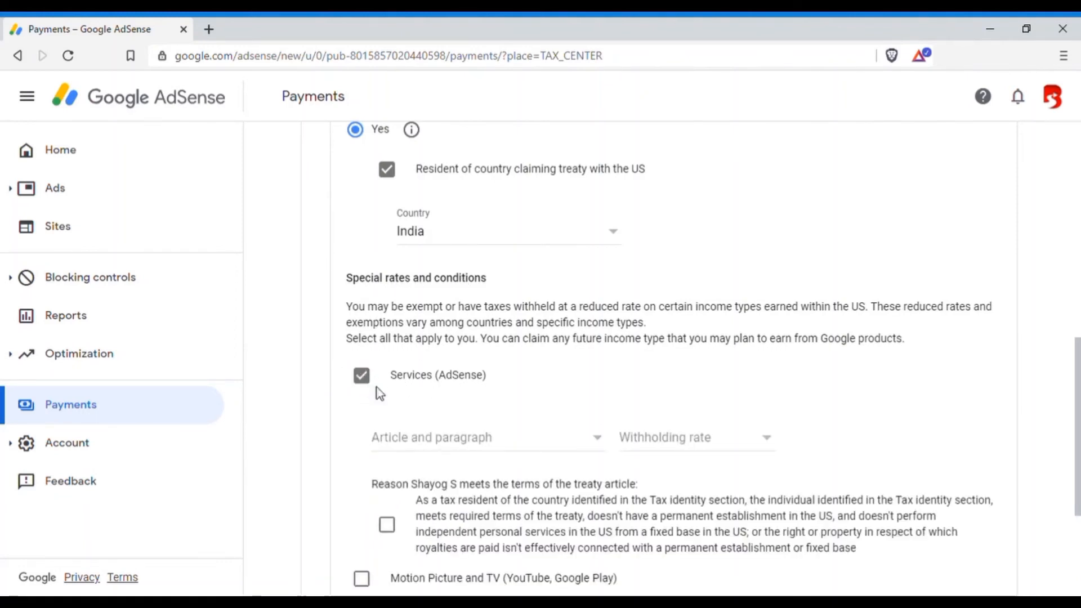
click(413, 448)
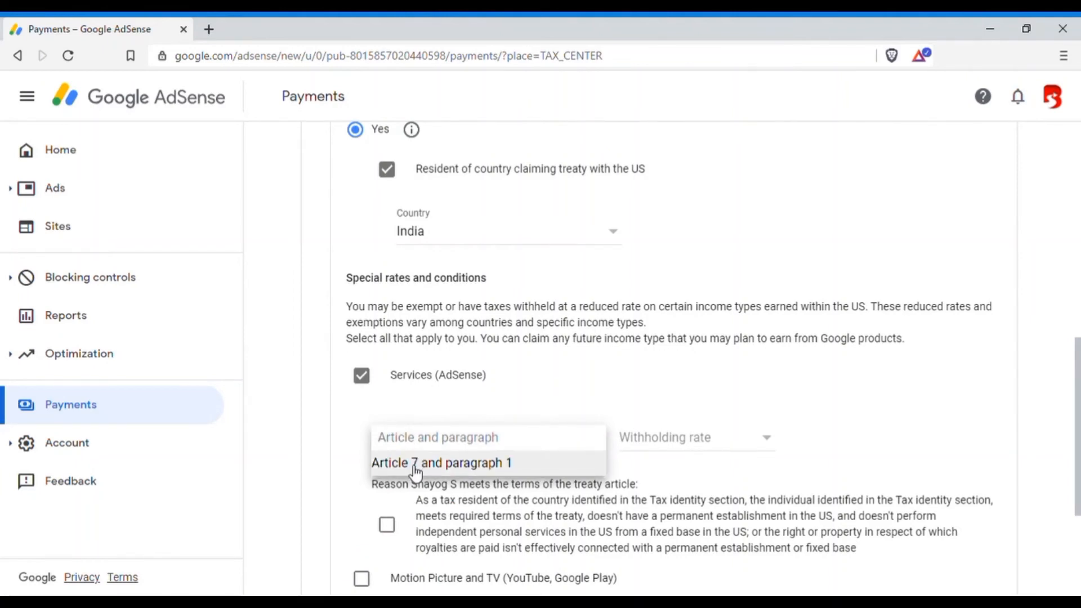
click(416, 468)
click(703, 453)
click(695, 463)
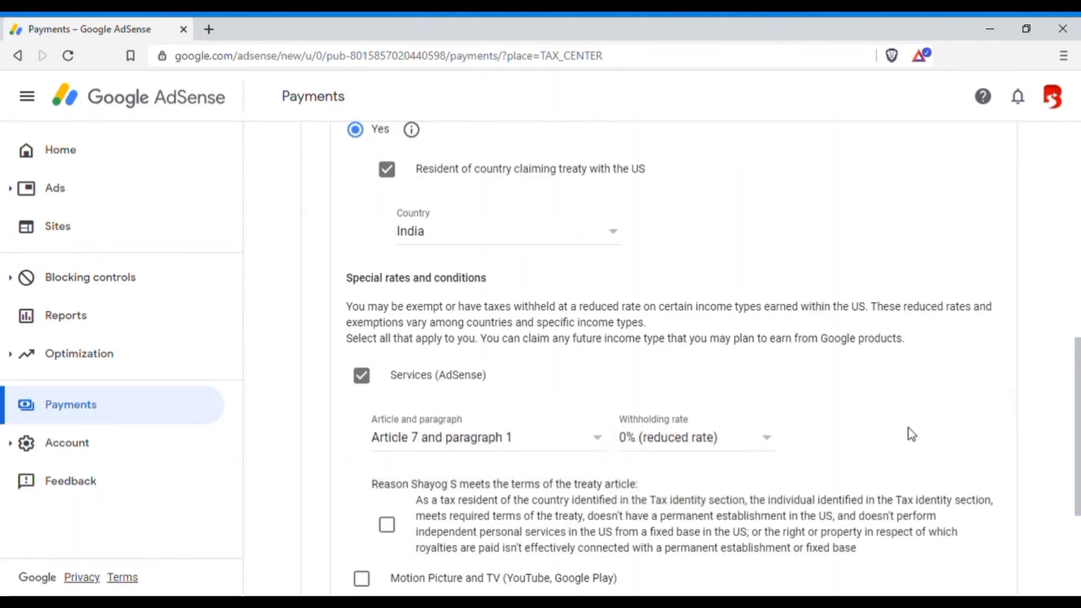
scroll(905, 428, down, 3)
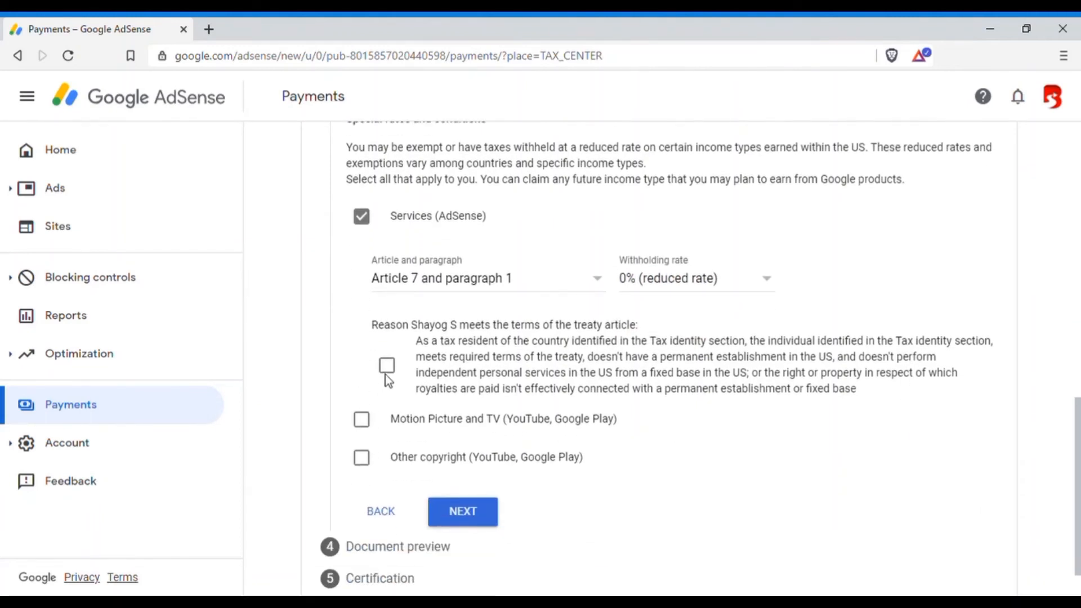
click(391, 368)
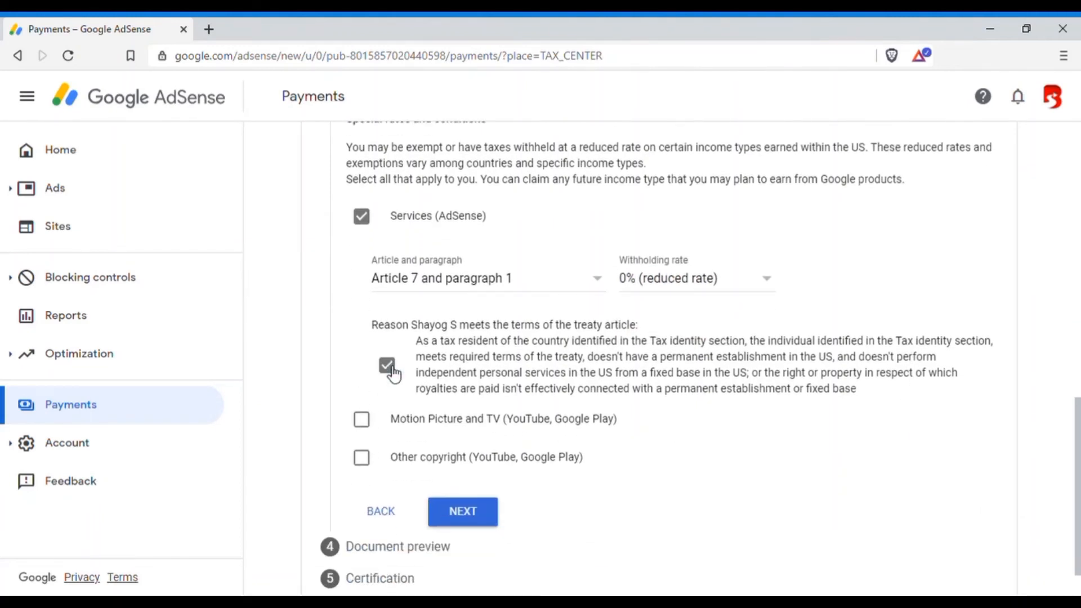
Claim Motion Picture and TV with Article 12 and paragraph 2A II at 15% (reduced rate), and confirm the reason for meeting the treaty terms.
click(371, 428)
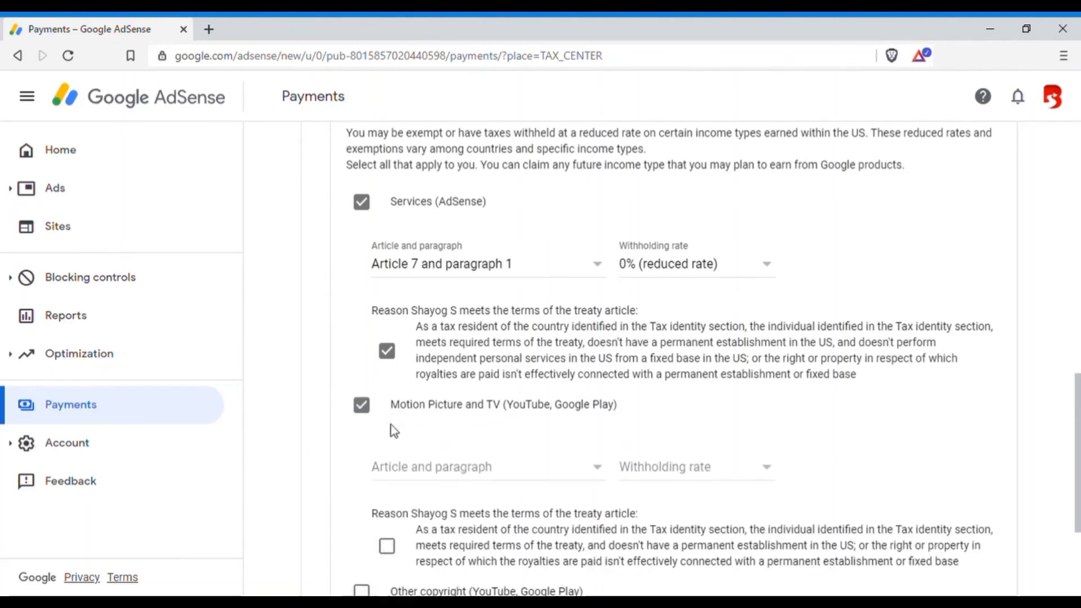
scroll(391, 430, down, 3)
click(436, 336)
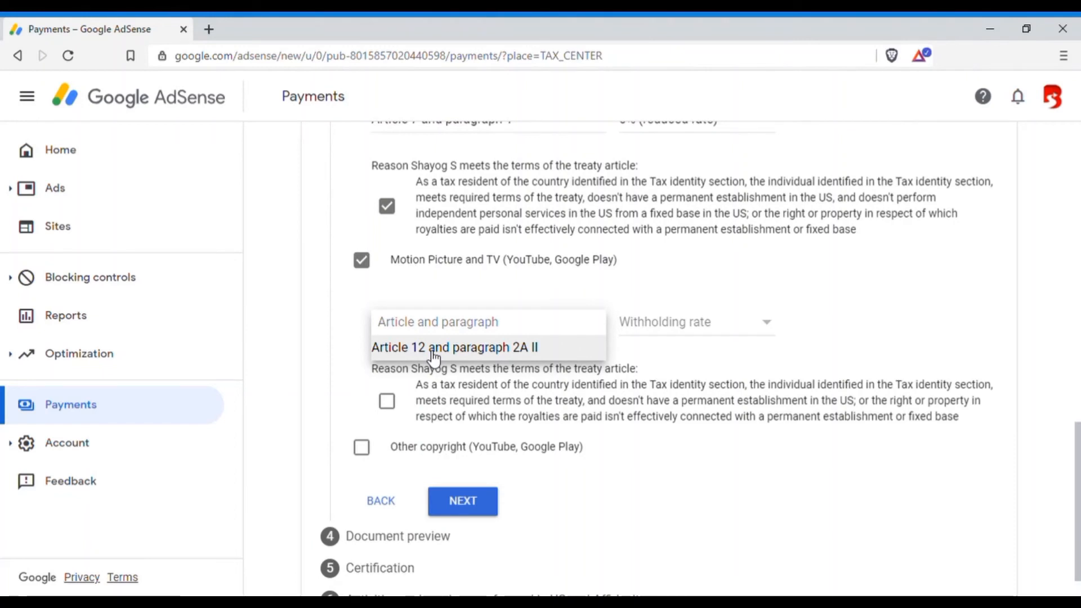
click(434, 357)
click(671, 330)
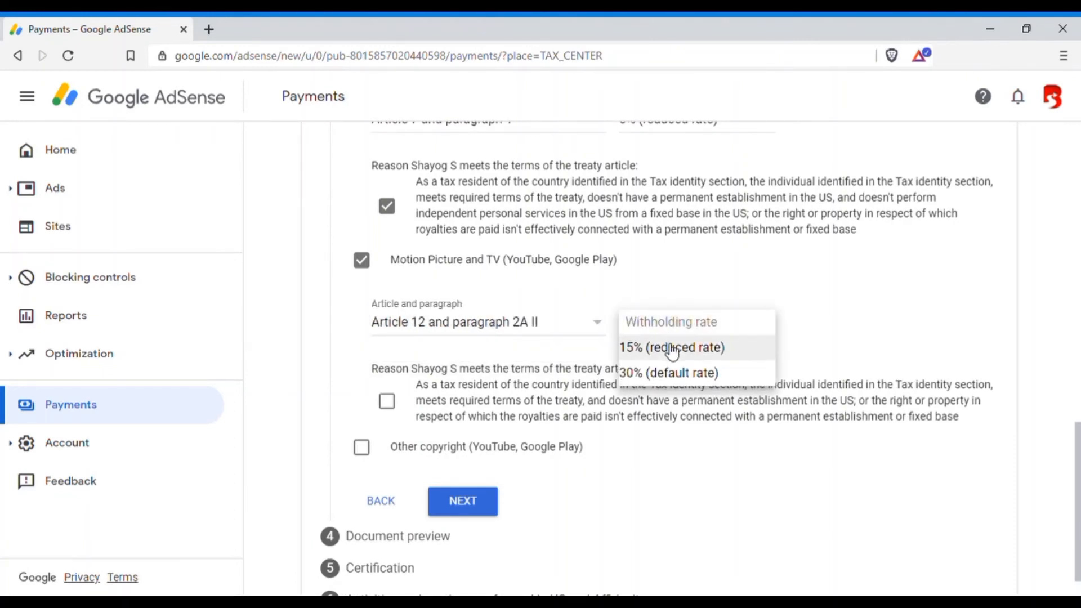
click(672, 349)
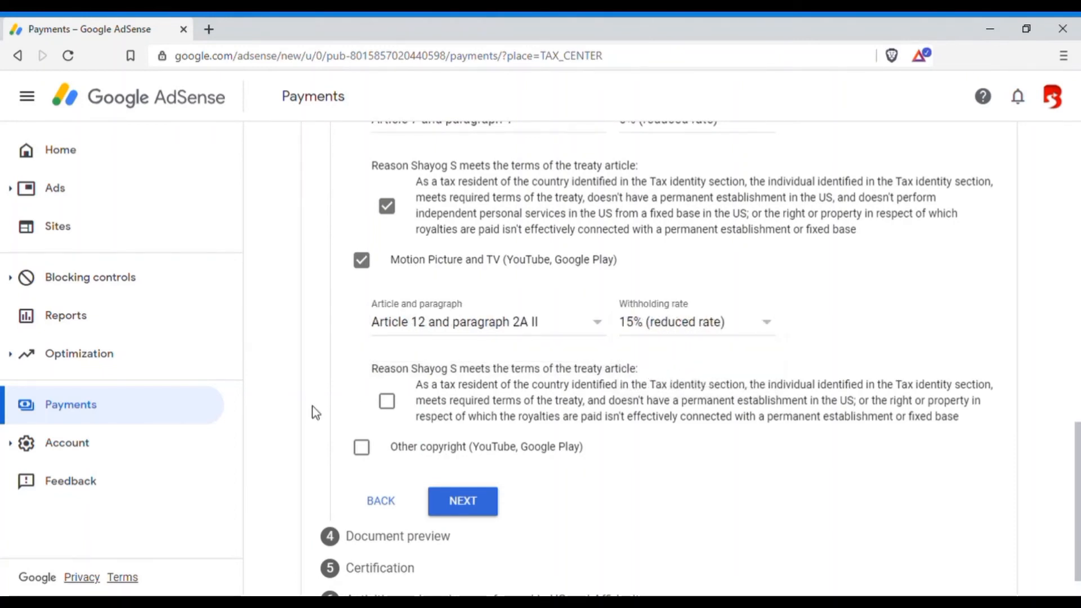
click(389, 403)
Claim Other copyright with Article 12 and paragraph 2A II at 15% (reduced rate), and confirm the reason for meeting the treaty terms.
scroll(393, 405, down, 1)
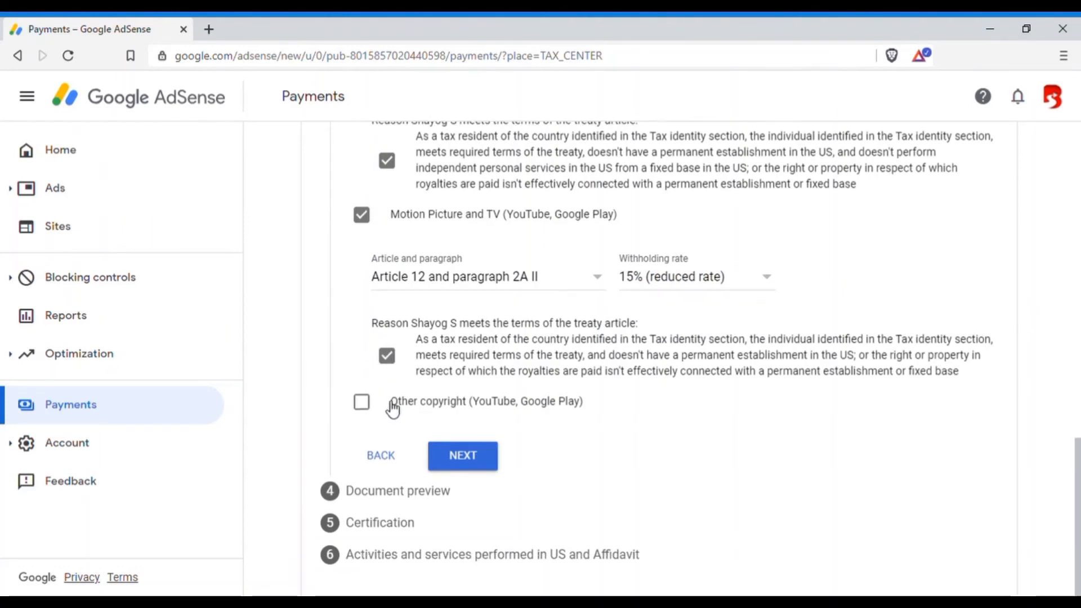
click(362, 406)
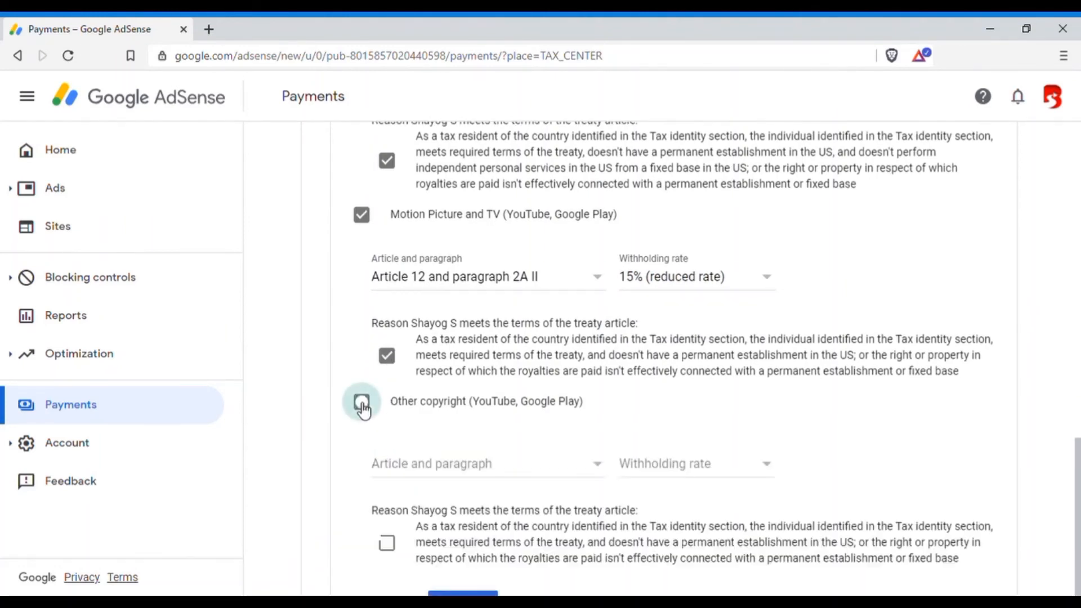
scroll(362, 408, down, 3)
click(437, 316)
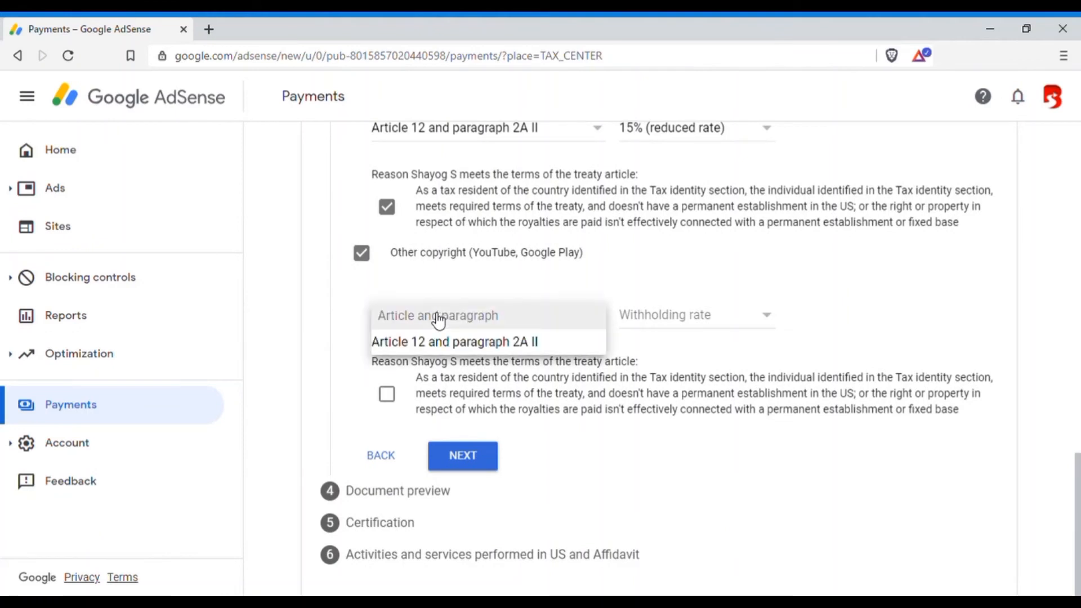
click(437, 340)
click(697, 314)
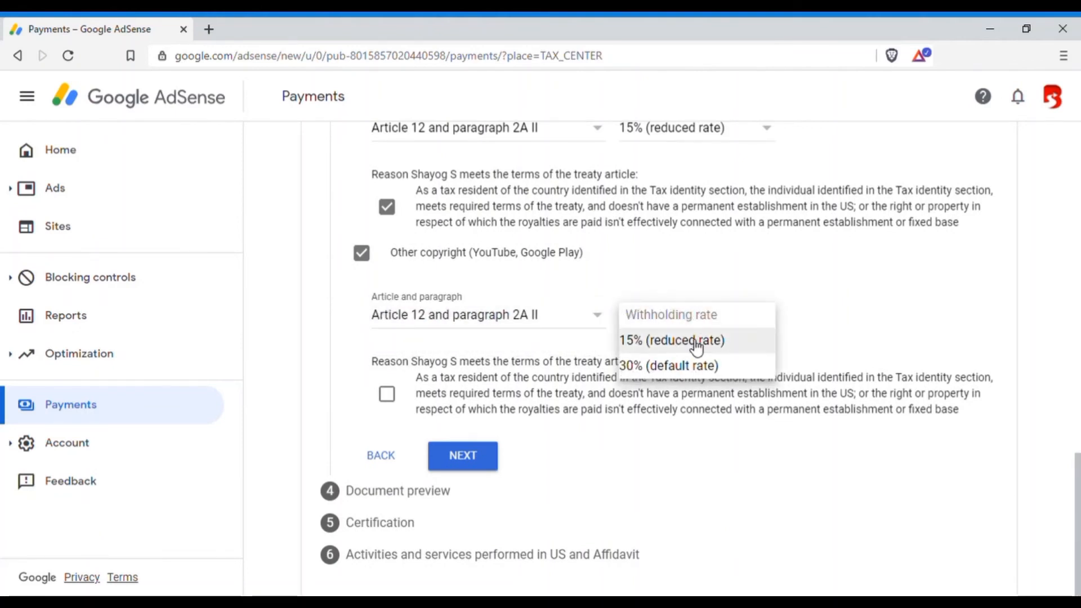
click(696, 343)
click(392, 398)
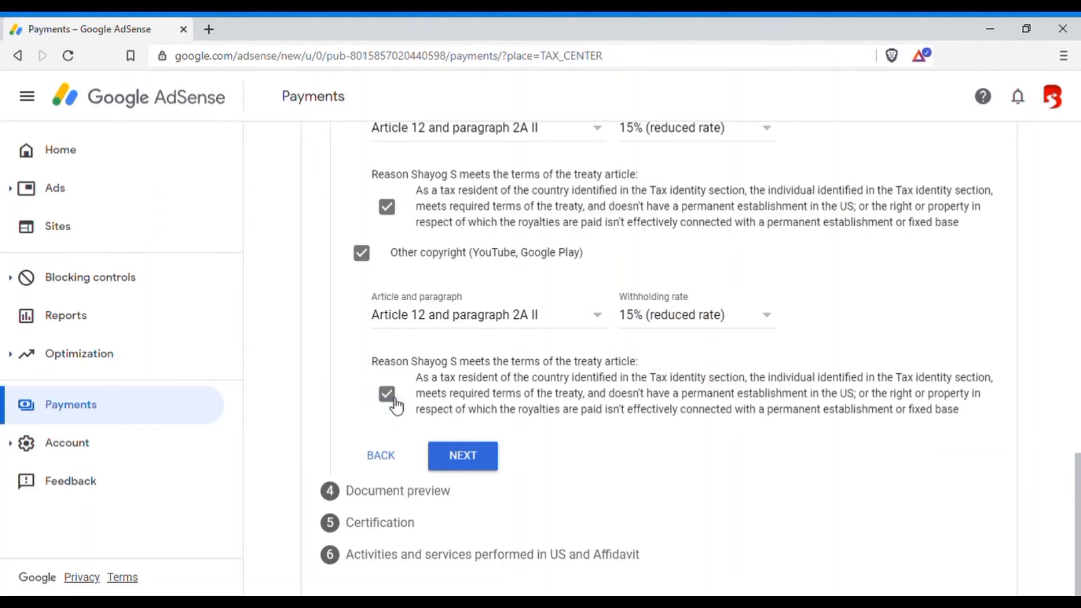
Continue to the document preview and confirm that the generated tax documents have been reviewed, proceeding to the certification section.
click(483, 472)
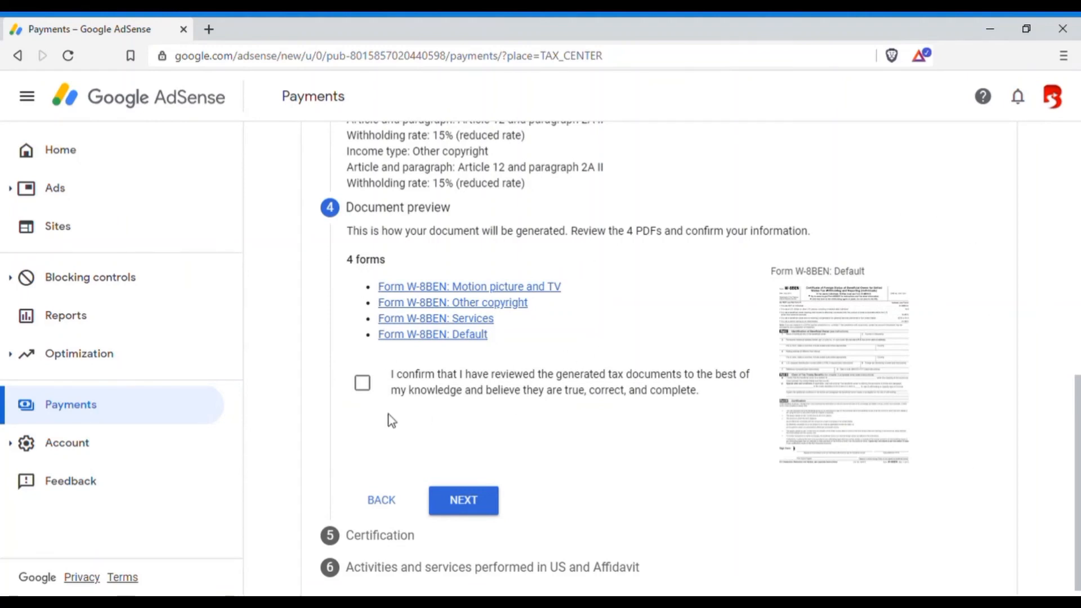
click(363, 384)
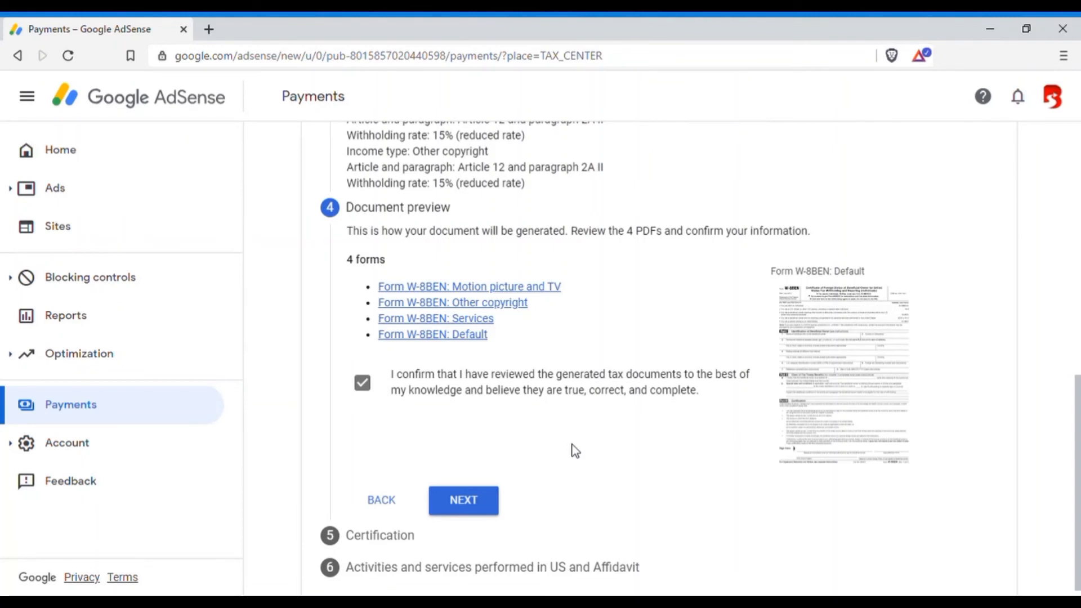
click(476, 505)
Sign the certification with the full legal name as the person completing the form on their own behalf, and continue to the affidavit section.
scroll(549, 329, down, 2)
scroll(518, 315, down, 4)
click(404, 375)
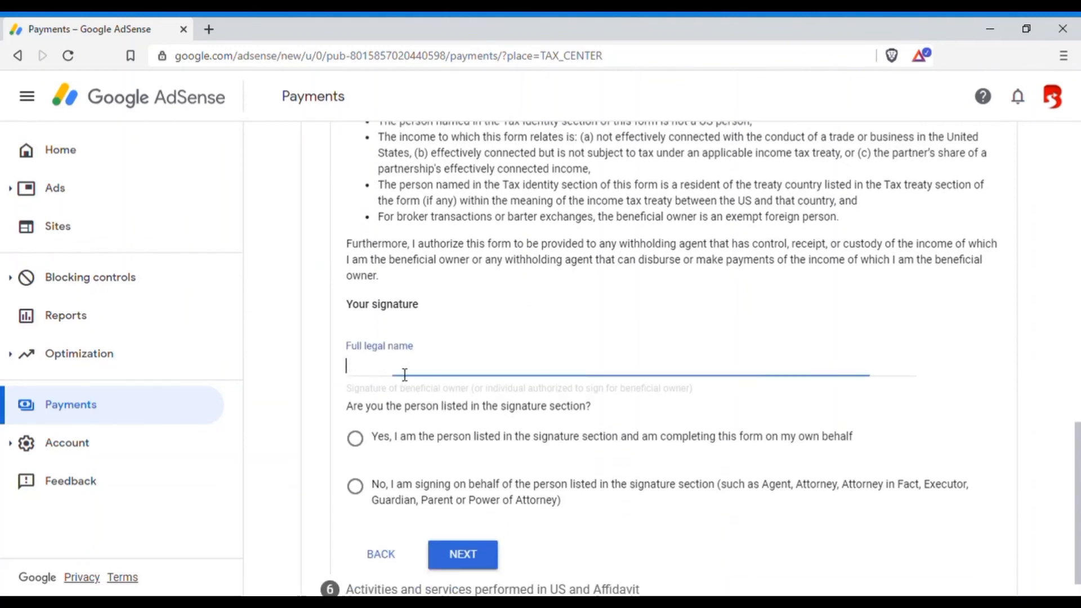
text(Shayog S)
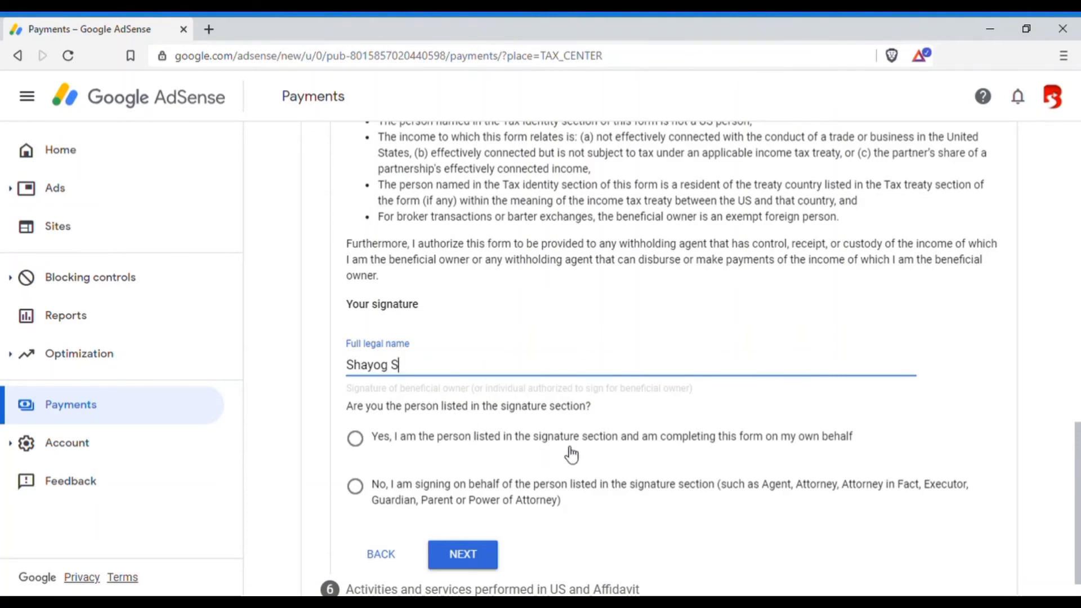
click(359, 444)
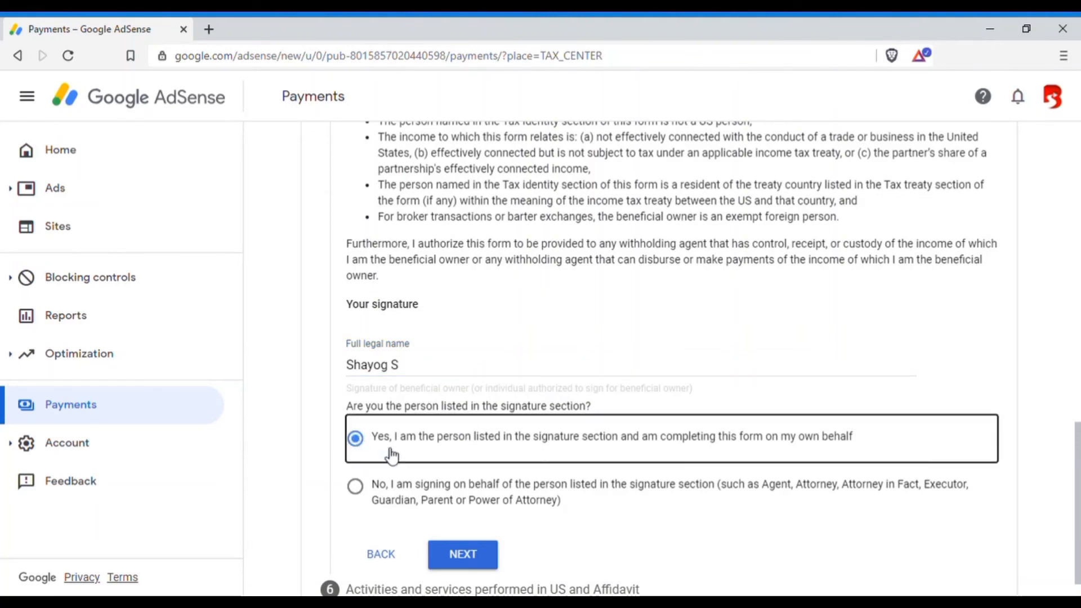
click(489, 557)
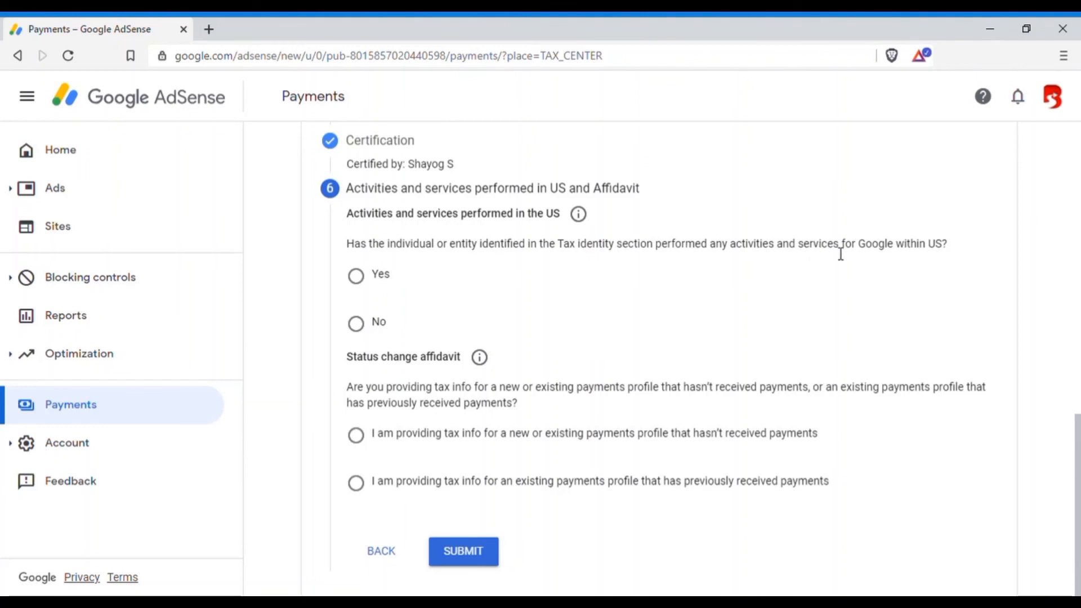
Declare and certify that no services were performed within the US, and set the affidavit to a payments profile that hasn't received payments.
drag(905, 247, 949, 247)
click(355, 324)
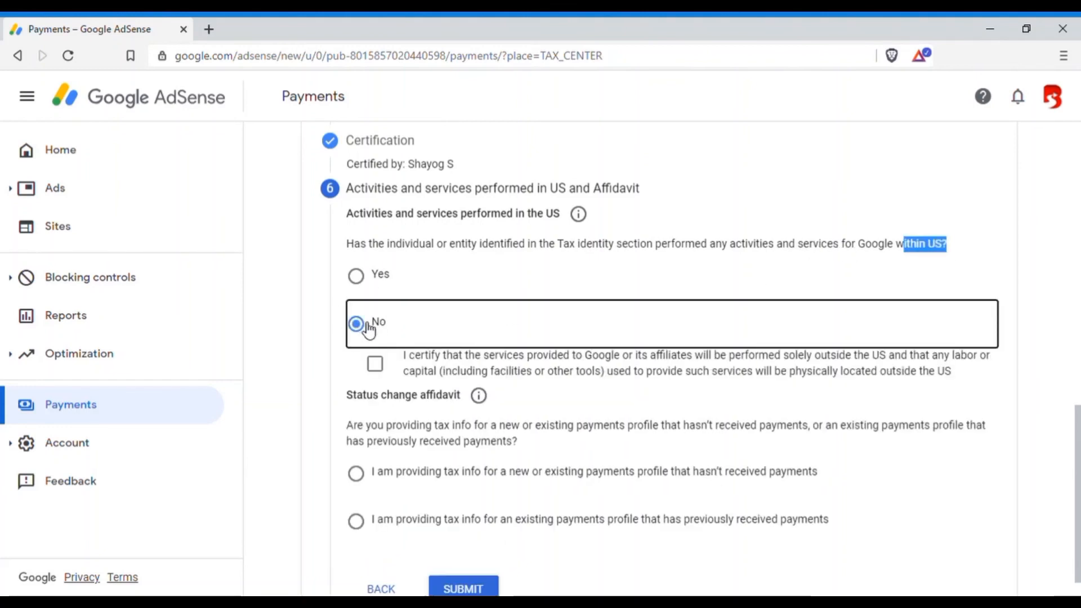
click(376, 366)
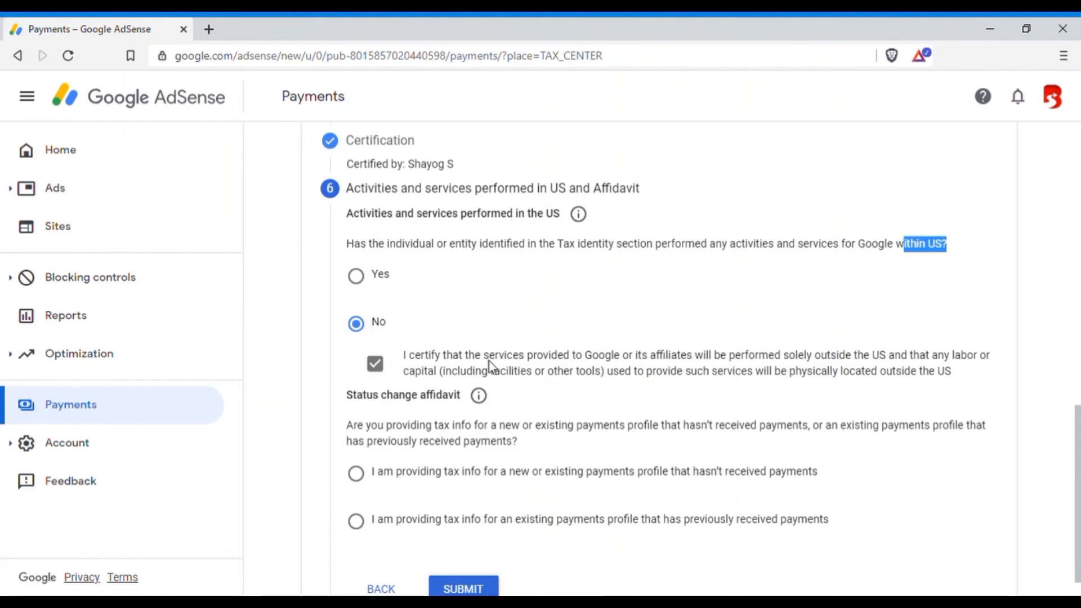
scroll(398, 429, down, 1)
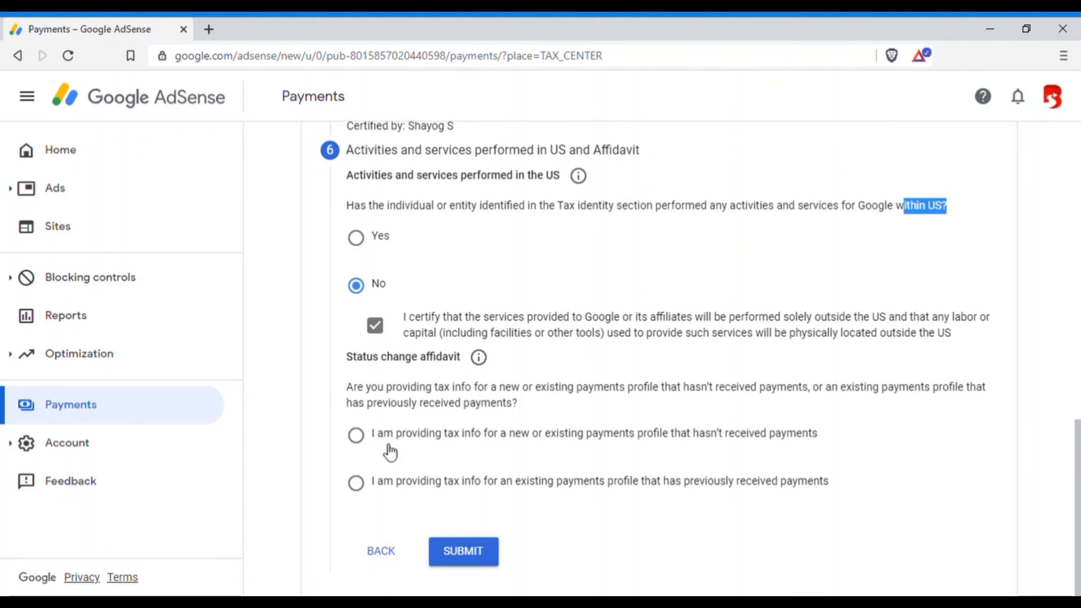
click(357, 436)
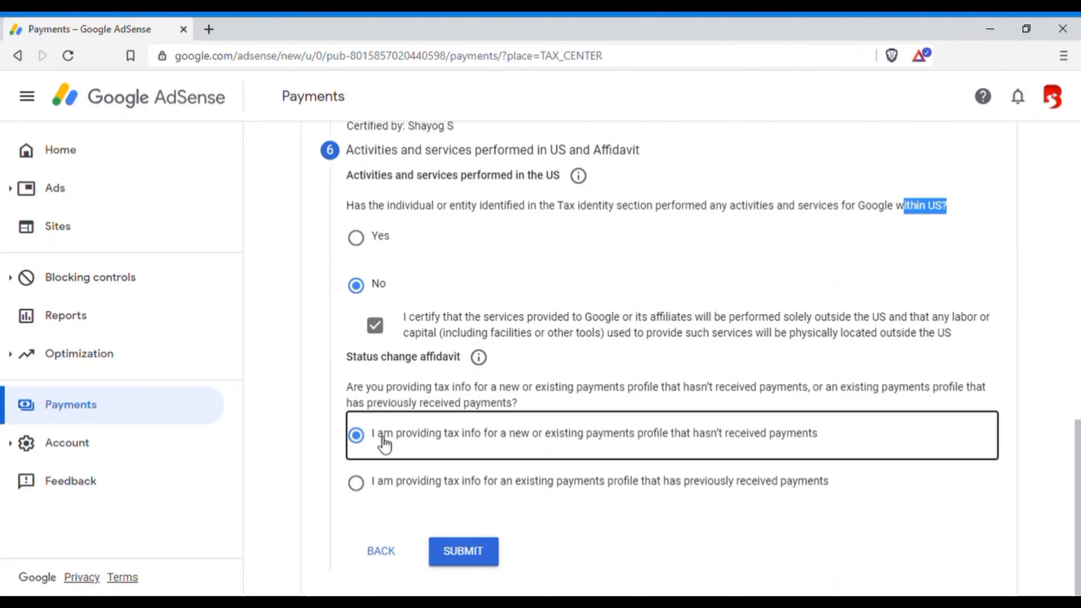
Set the status change affidavit to a new or existing payments profile that hasn't received payments, and submit the tax form.
click(358, 485)
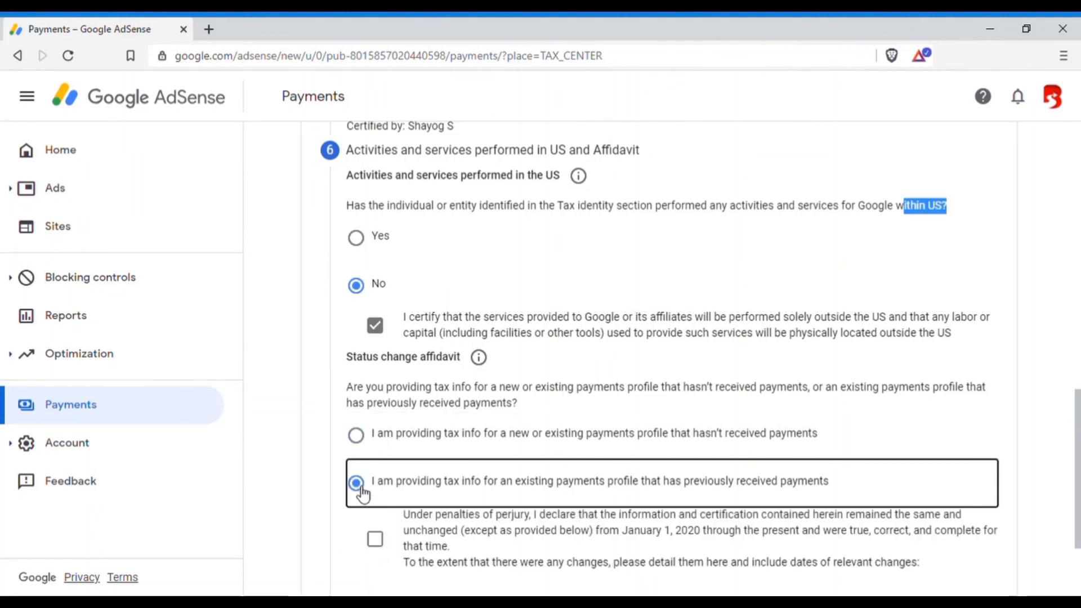
click(359, 438)
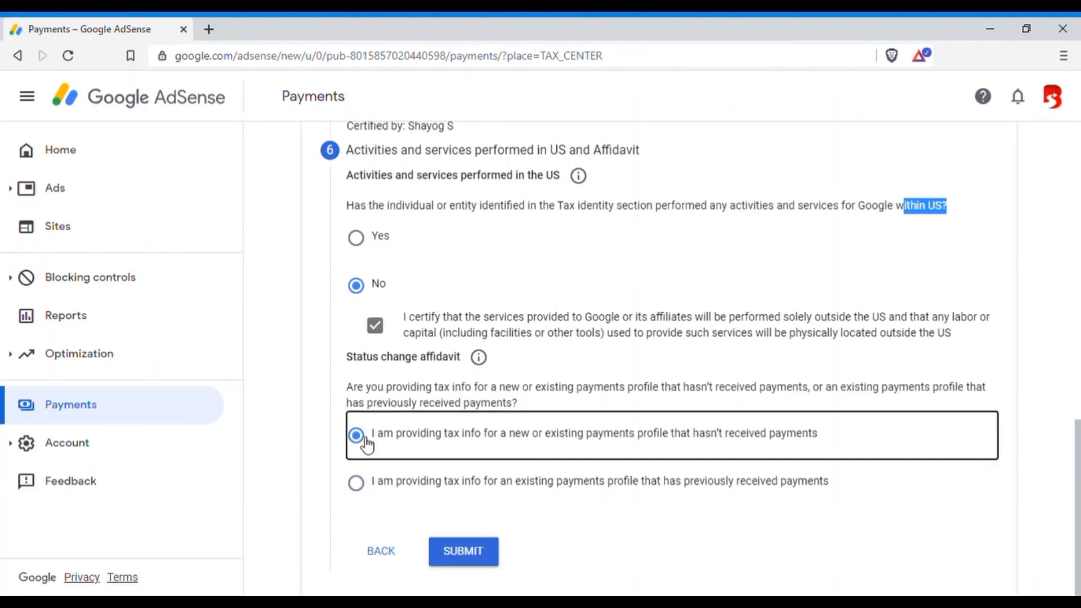
click(458, 555)
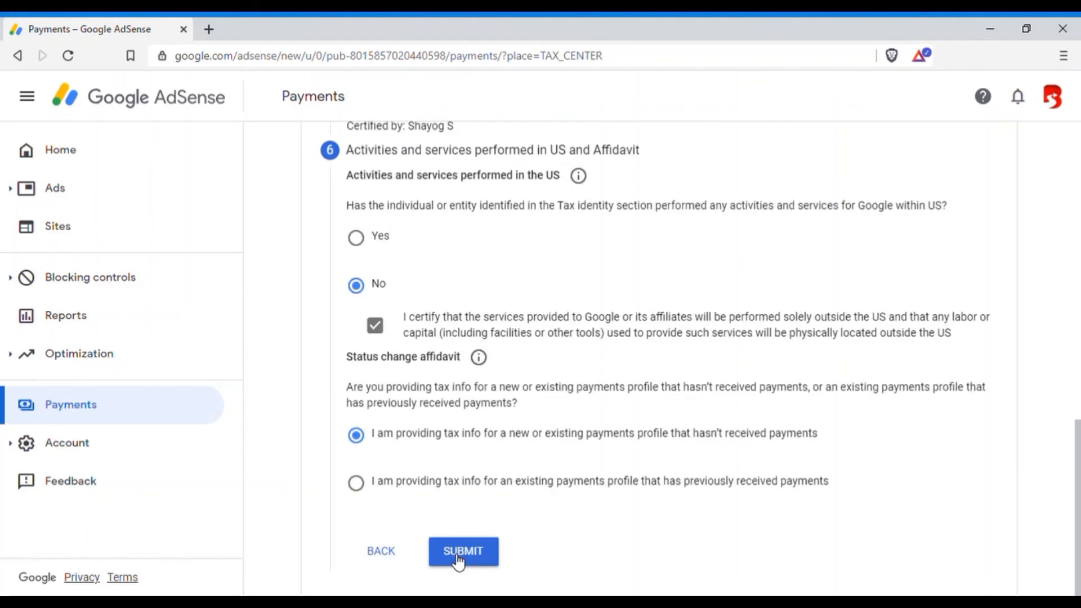
click(459, 554)
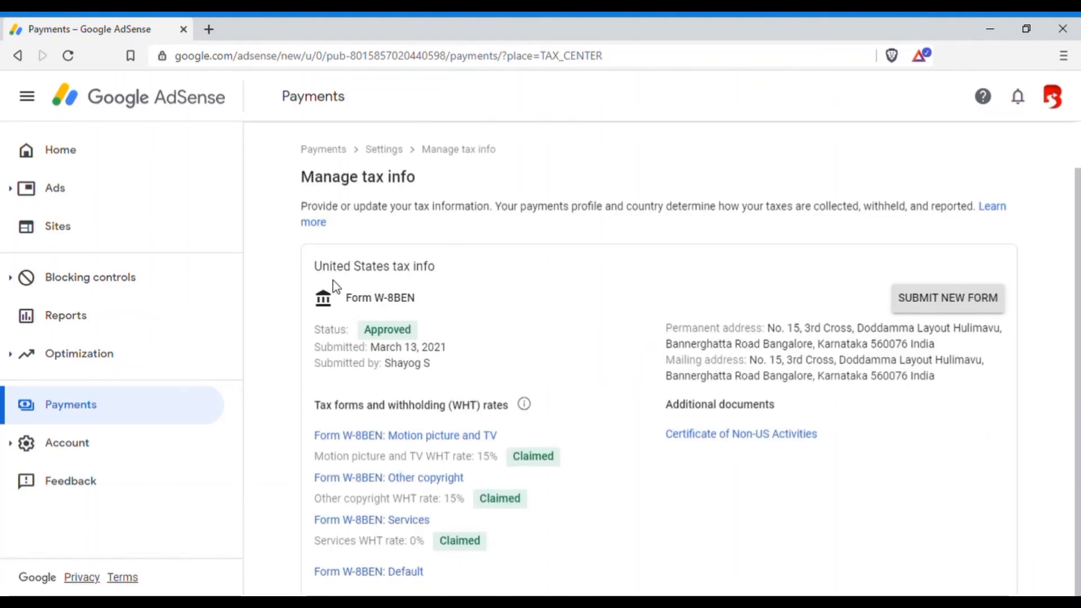
Examine the submitted United States tax info, checking the form type, submission date and submitter's name.
drag(315, 274, 434, 273)
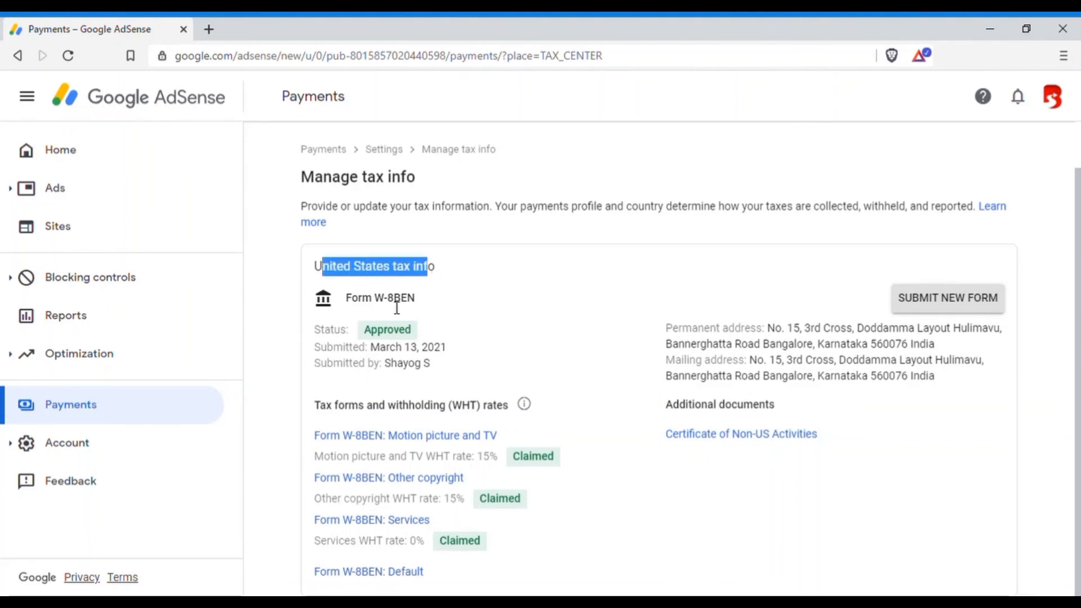
drag(374, 298, 413, 306)
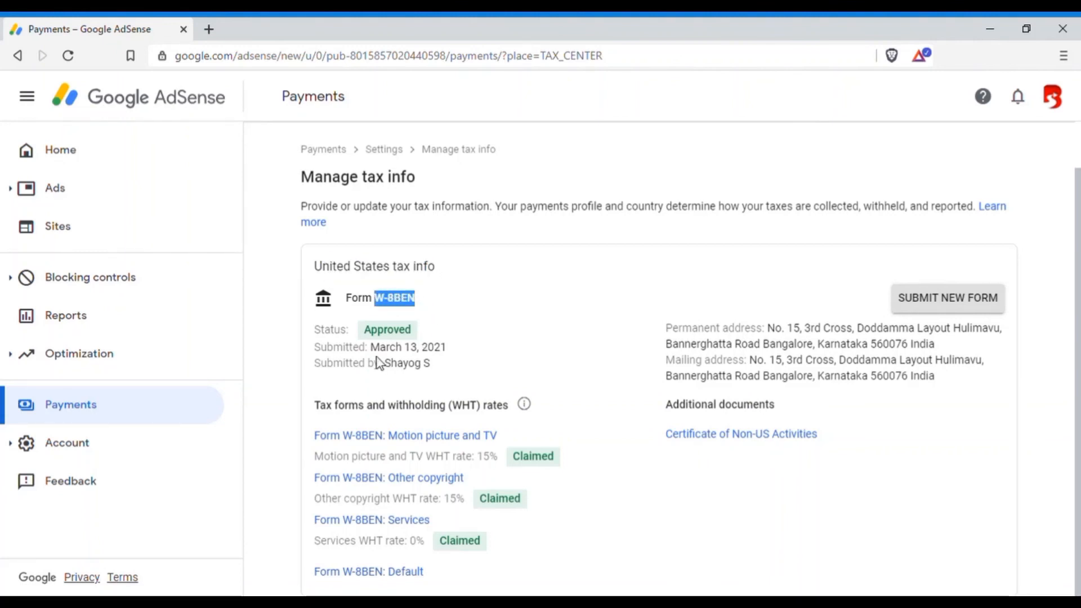
drag(374, 349, 453, 352)
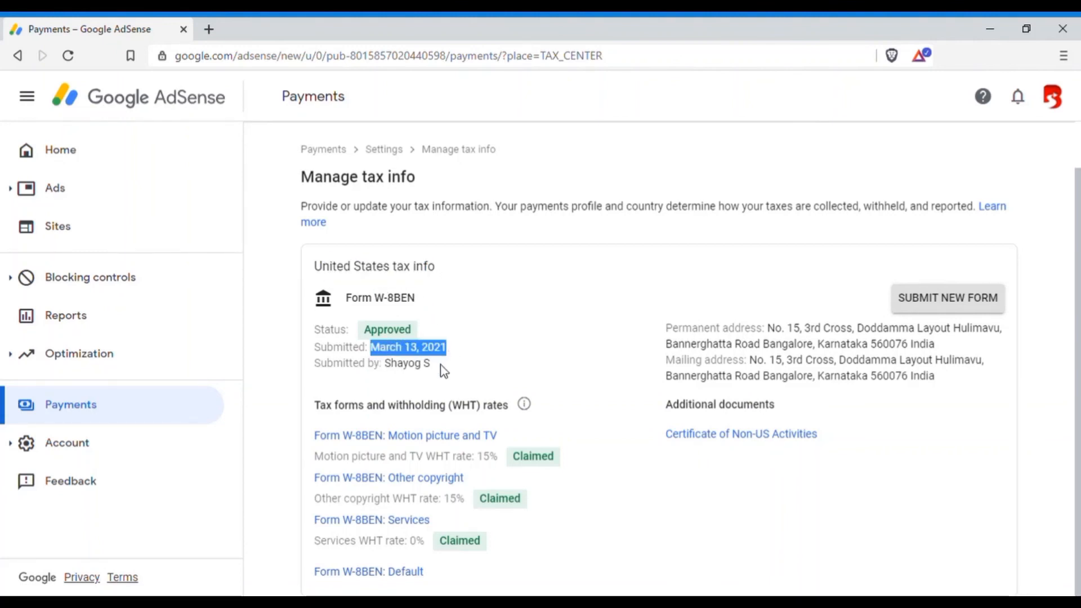
drag(391, 366, 442, 374)
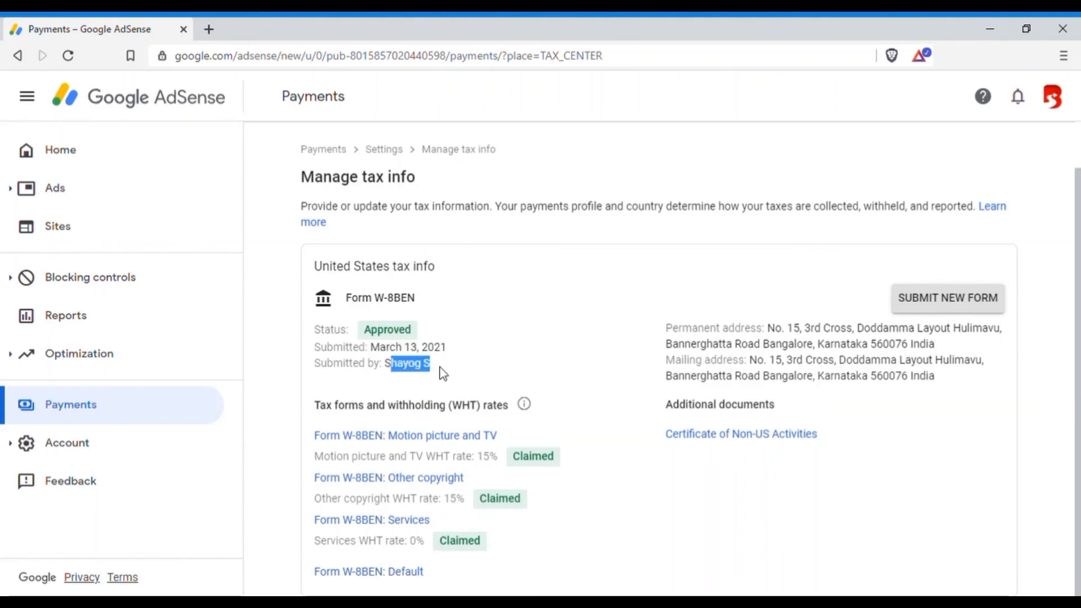